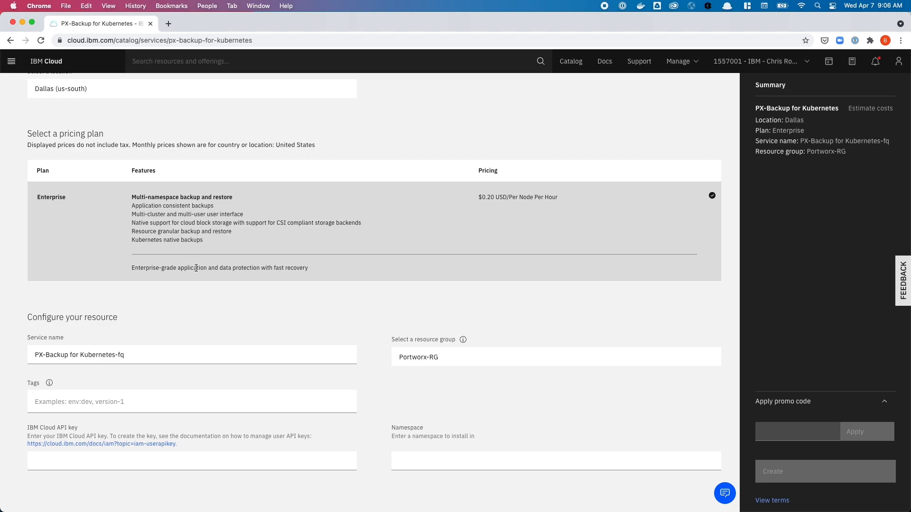
# - Enter the IBM Cloud API key for the PX-Backup service and set its namespace to px-backup
pyautogui.click(191, 453)
pyautogui.press('super+v')
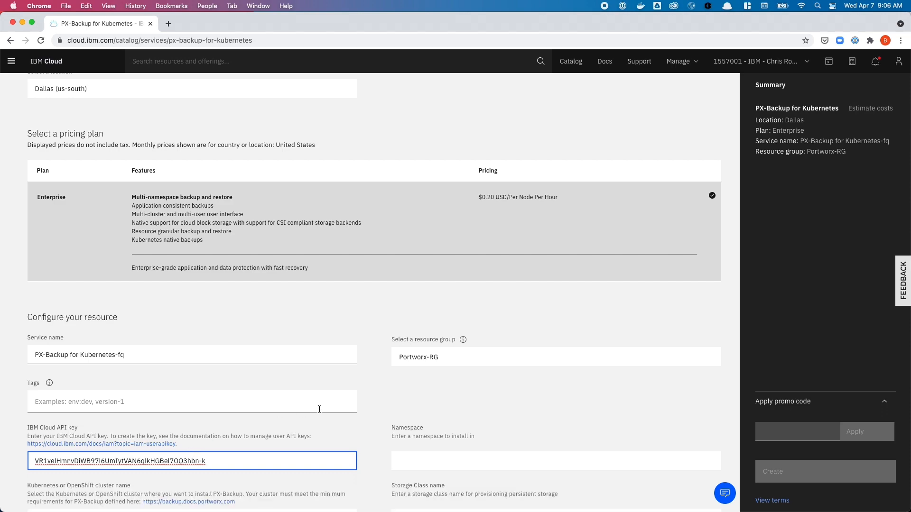
pyautogui.click(423, 398)
pyautogui.scroll(-2, 423, 399)
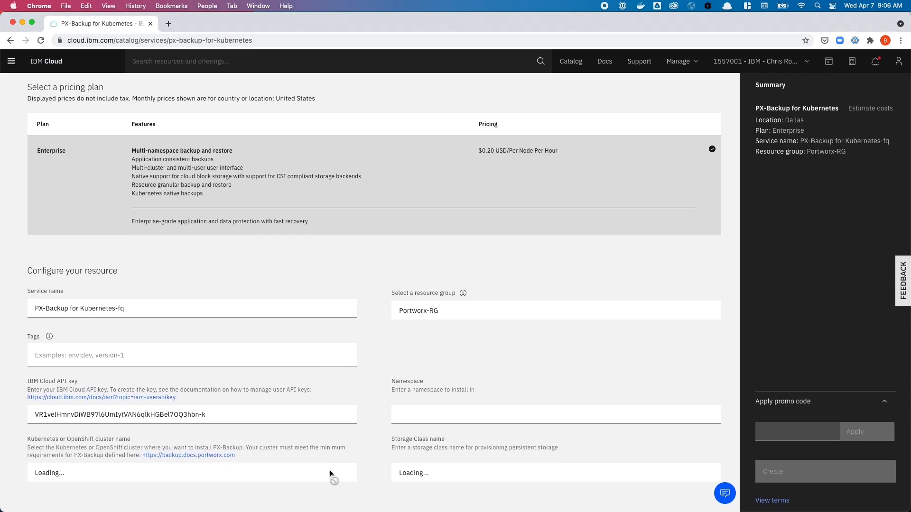
pyautogui.click(462, 411)
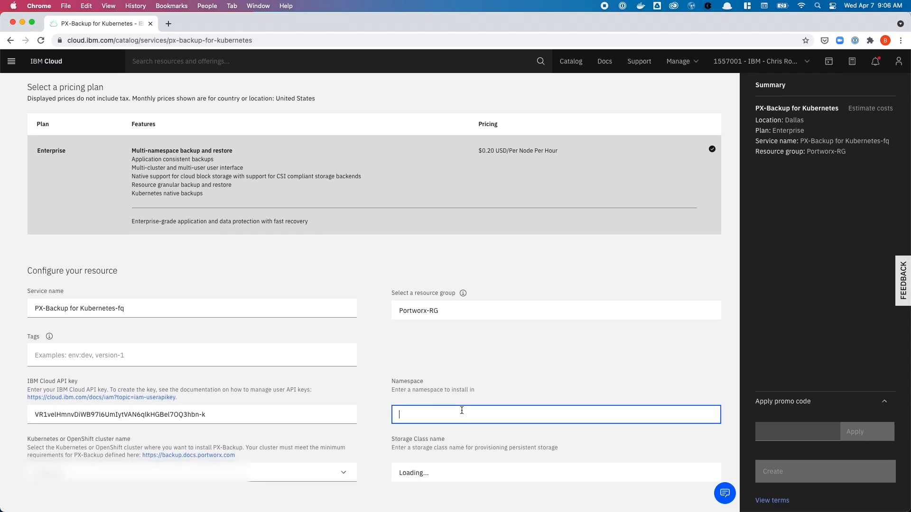
pyautogui.write('px-backup')
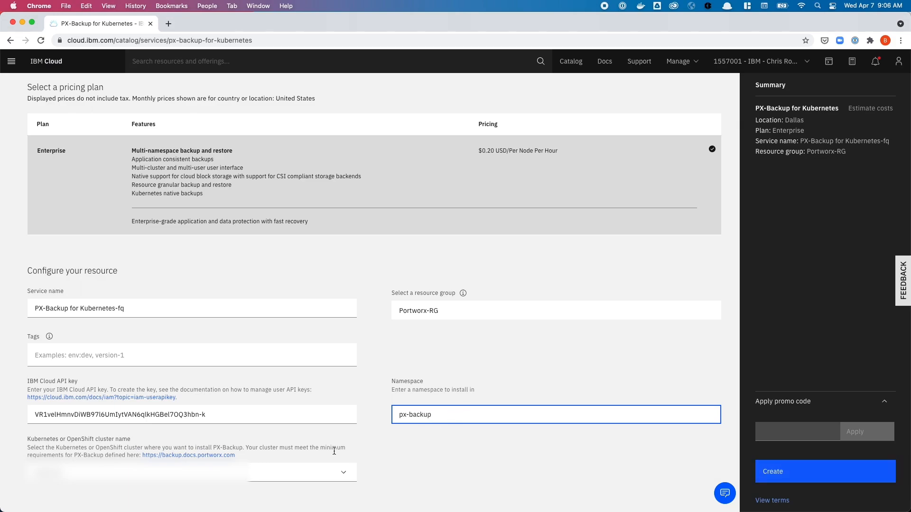
# - Select bshah-px-backup-demo as the Kubernetes or OpenShift cluster and choose a storage class for persistent storage
pyautogui.click(451, 476)
pyautogui.click(291, 477)
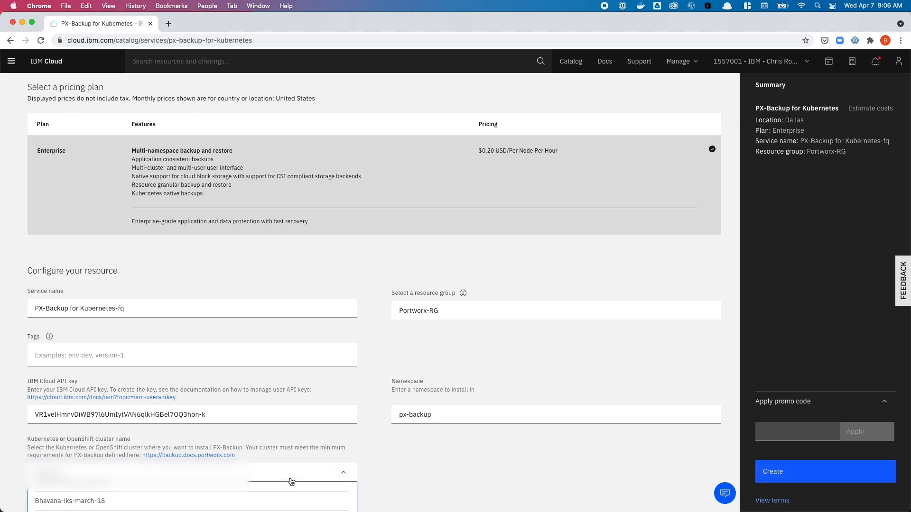
pyautogui.click(286, 444)
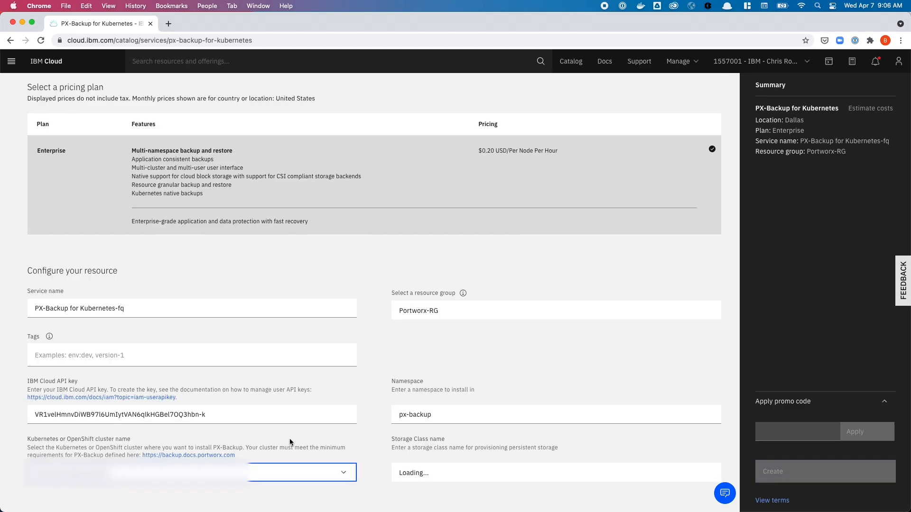
pyautogui.click(435, 476)
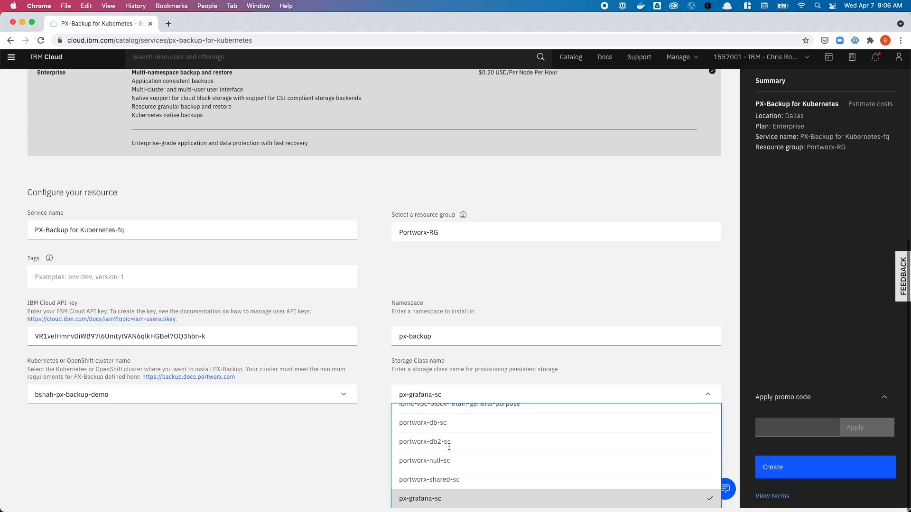
pyautogui.scroll(3, 449, 447)
pyautogui.scroll(-3, 450, 444)
pyautogui.click(449, 432)
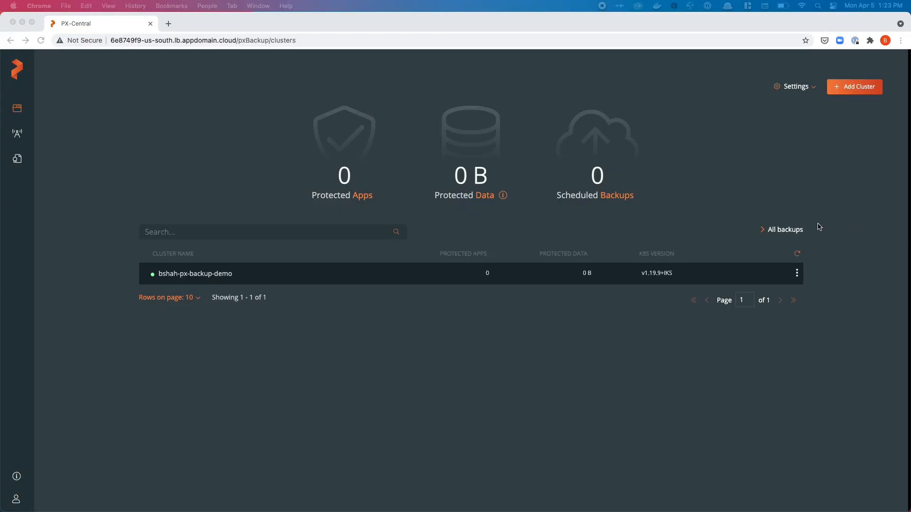
# - Review the configured cloud accounts and backup locations in Cloud Settings, and return to the cluster overview
pyautogui.click(807, 87)
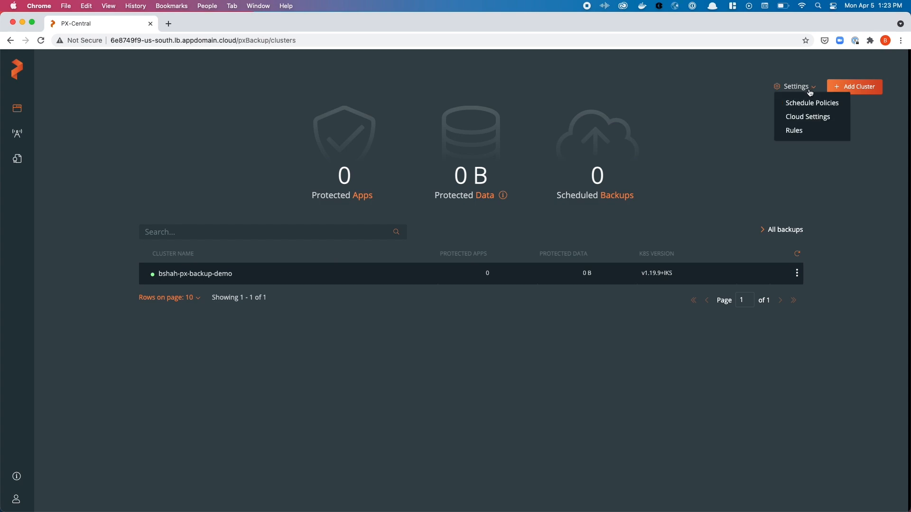
pyautogui.click(814, 120)
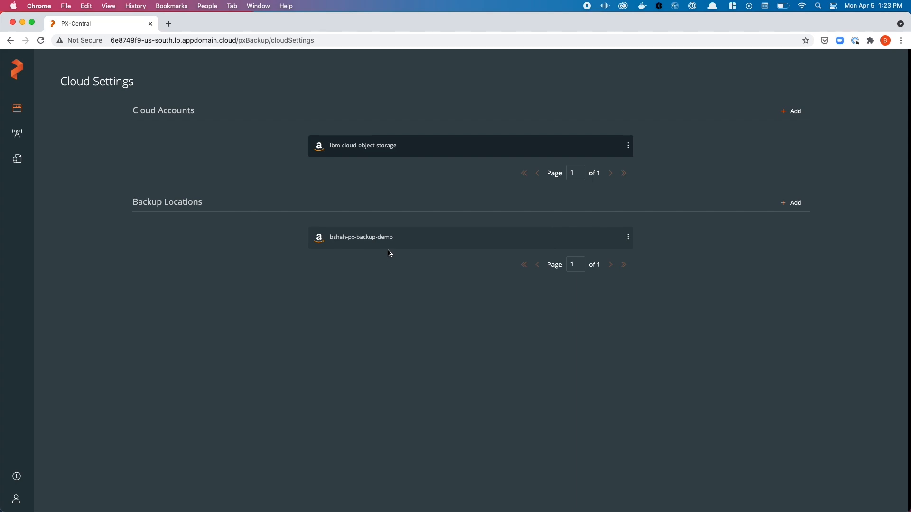
pyautogui.click(17, 112)
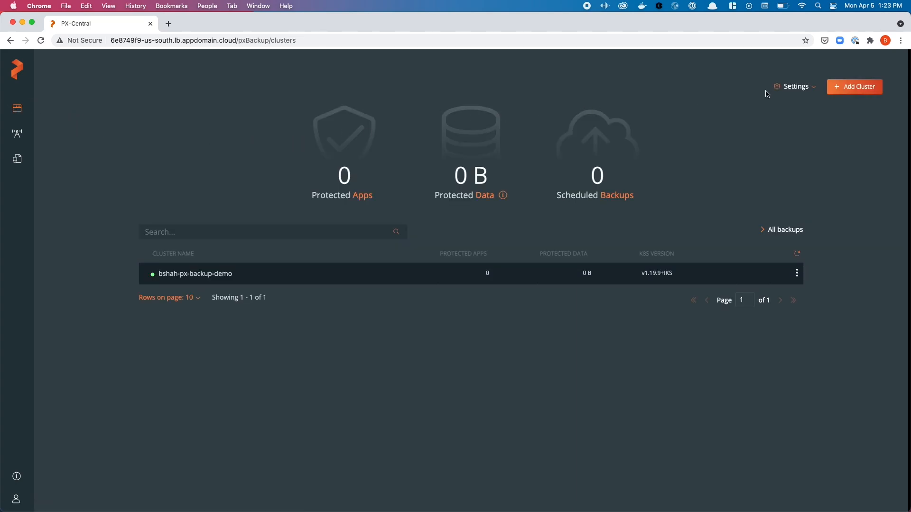
# - Start a new schedule policy named dailybackuppolicy and set its type to Daily
pyautogui.click(807, 92)
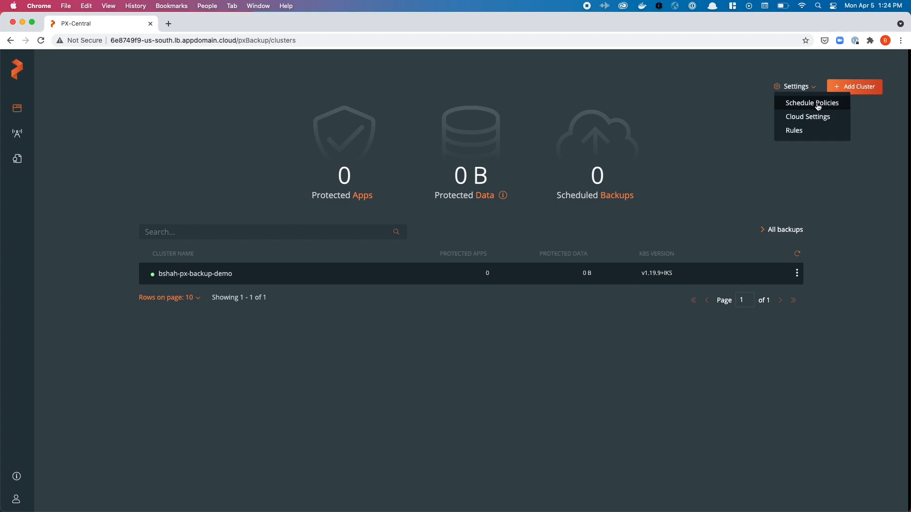
pyautogui.click(813, 103)
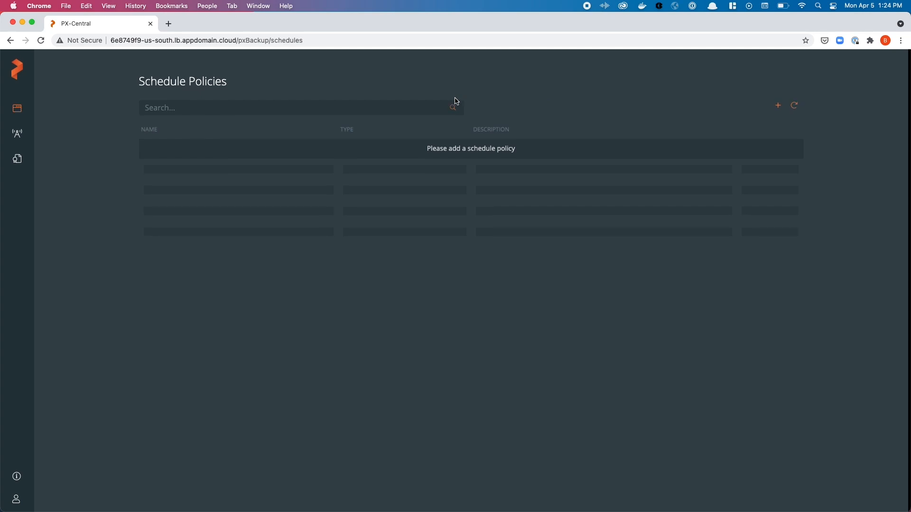
pyautogui.click(778, 106)
pyautogui.write('Dai')
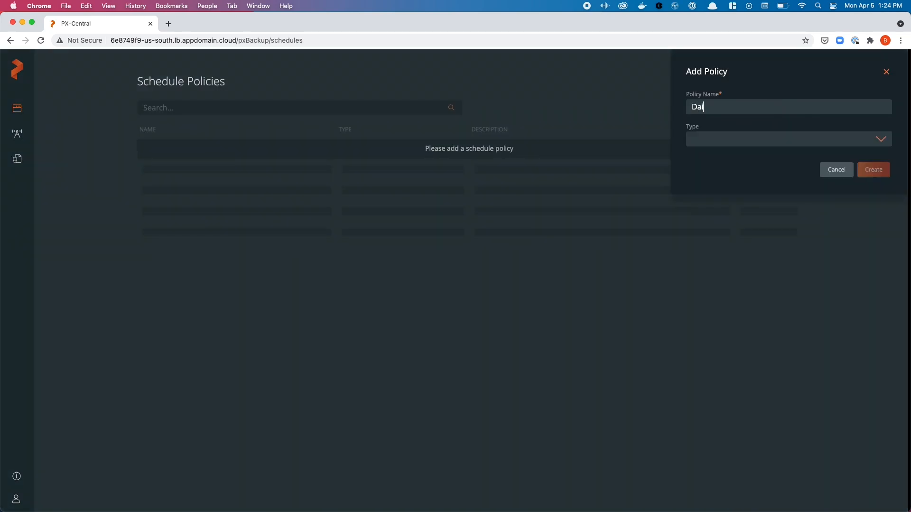
pyautogui.write('lyBackup_Policy')
pyautogui.click(801, 141)
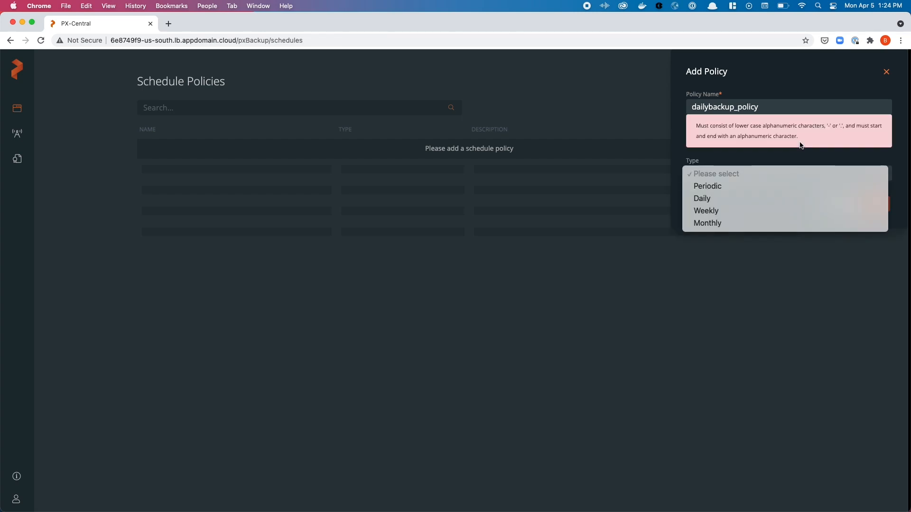
pyautogui.click(738, 107)
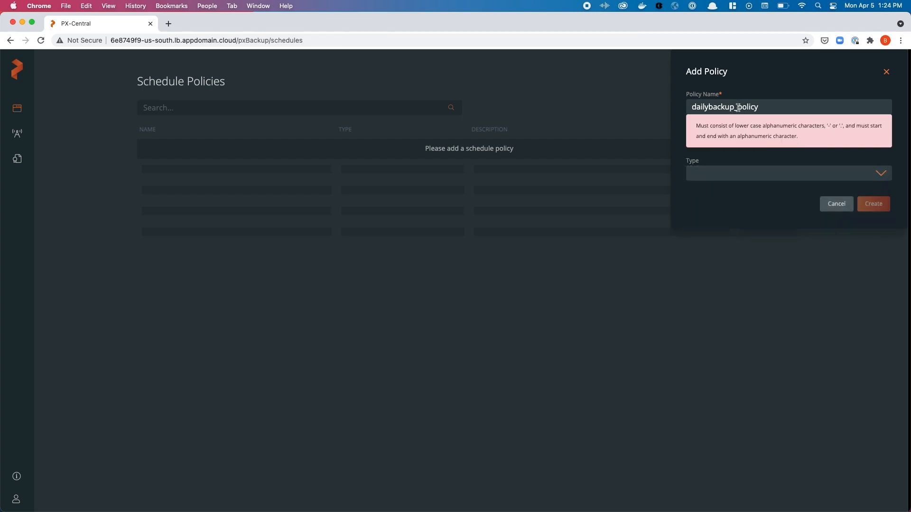
pyautogui.press('BackSpace')
pyautogui.click(760, 138)
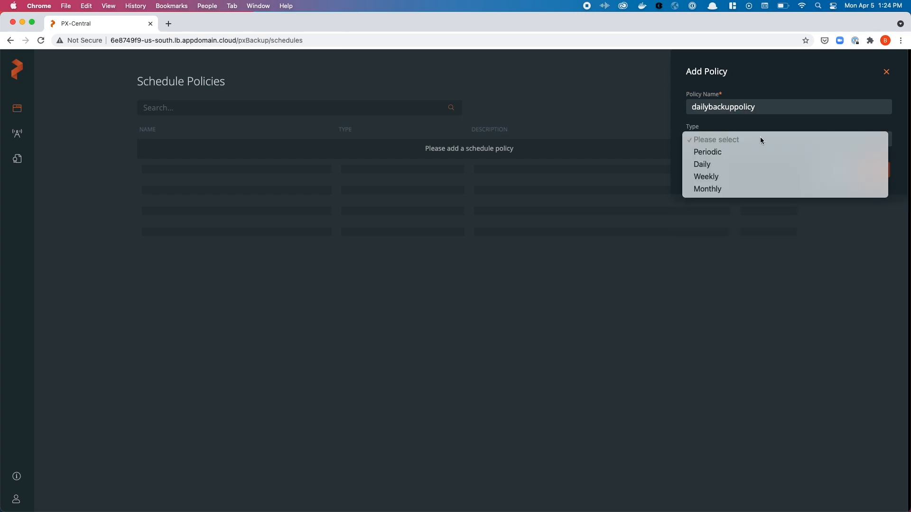
pyautogui.click(758, 164)
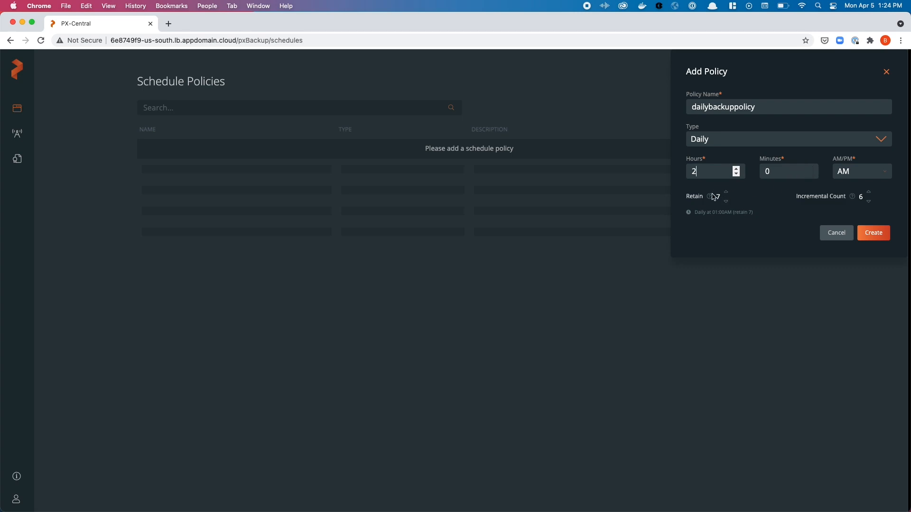
# - Schedule the daily policy for 2:00 PM, set it to retain 3 backups, and create it
pyautogui.click(727, 205)
pyautogui.click(876, 171)
pyautogui.click(873, 182)
pyautogui.click(886, 235)
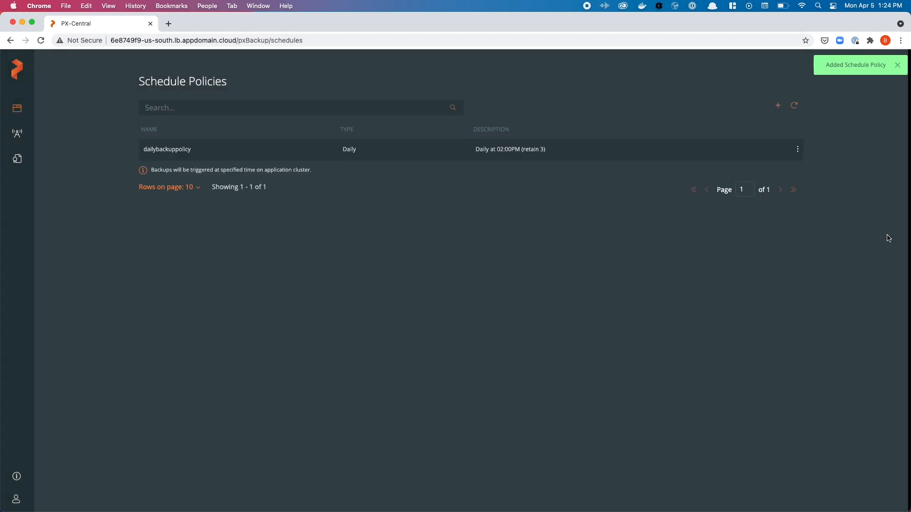
# - Create a Monthly schedule policy named monthlypolicy that runs on date 1 at 7:00 PM and retains 6 backups
pyautogui.click(778, 105)
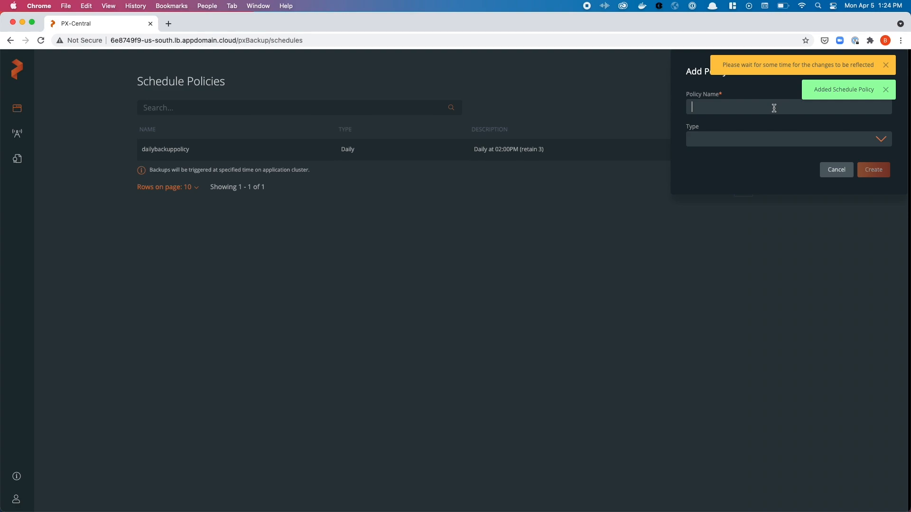
pyautogui.write('MonthlyPolicy')
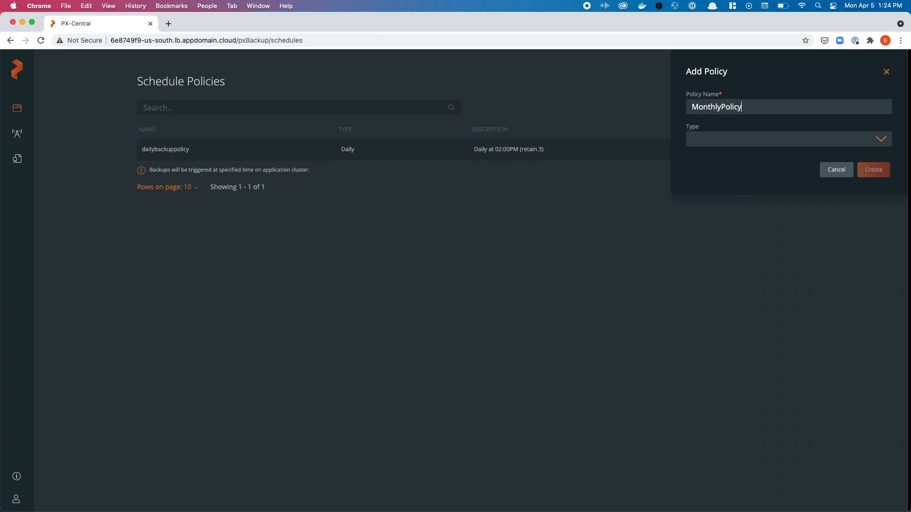
pyautogui.click(774, 137)
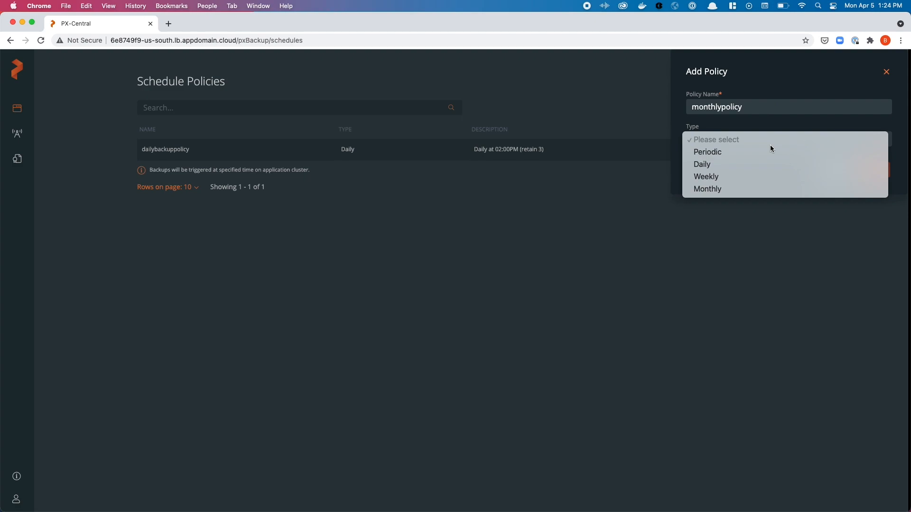
pyautogui.click(768, 189)
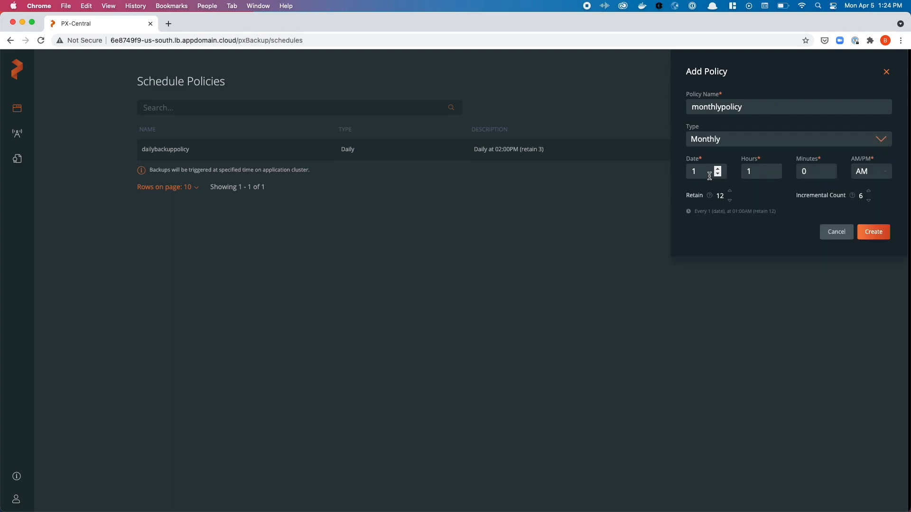
pyautogui.click(773, 169)
pyautogui.click(880, 173)
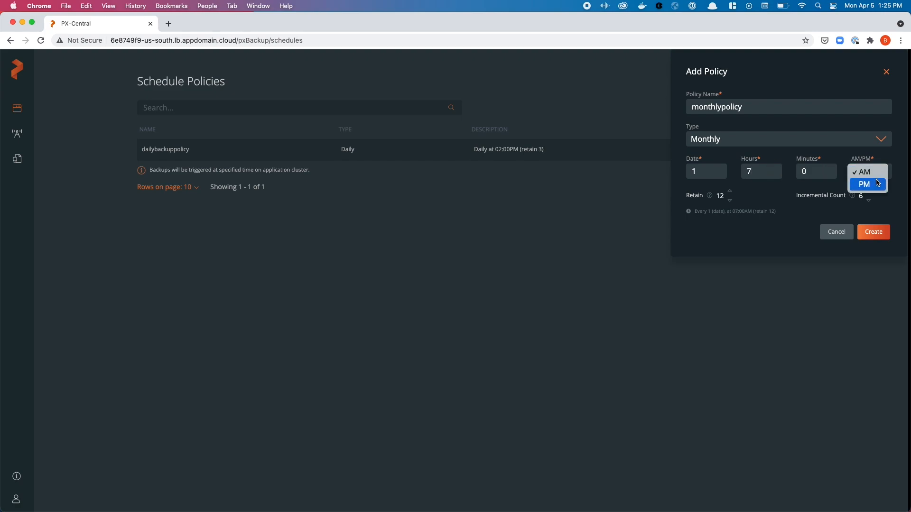
pyautogui.click(877, 185)
pyautogui.click(730, 202)
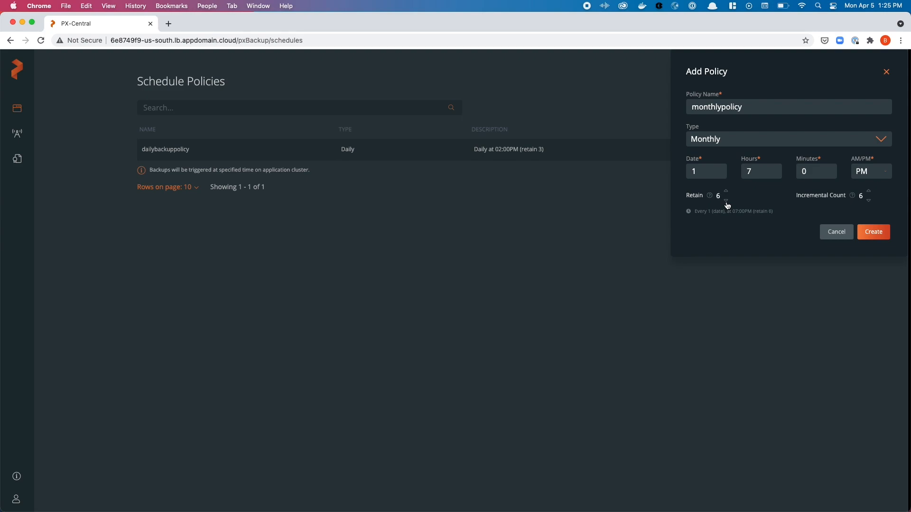
pyautogui.click(878, 236)
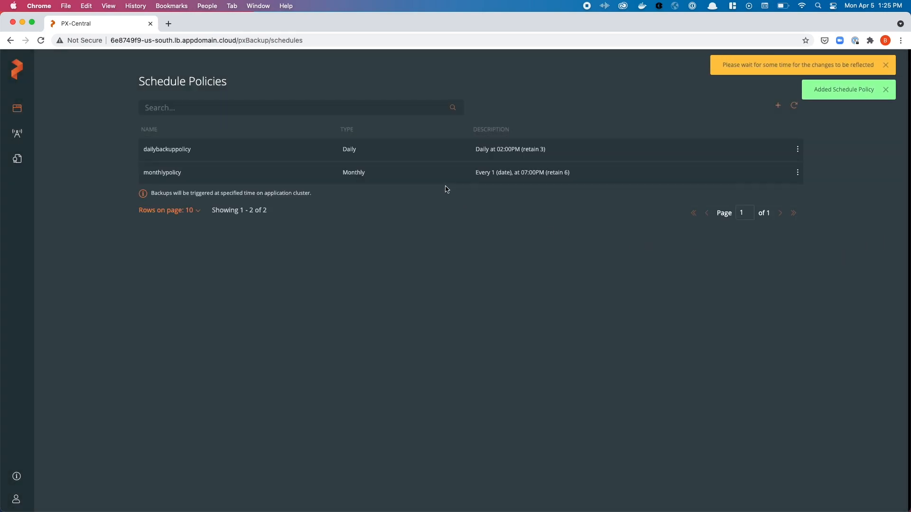
# - Examine the fields for adding a backup rule, including pod selector and action, and return to the cluster overview without adding one
pyautogui.click(20, 113)
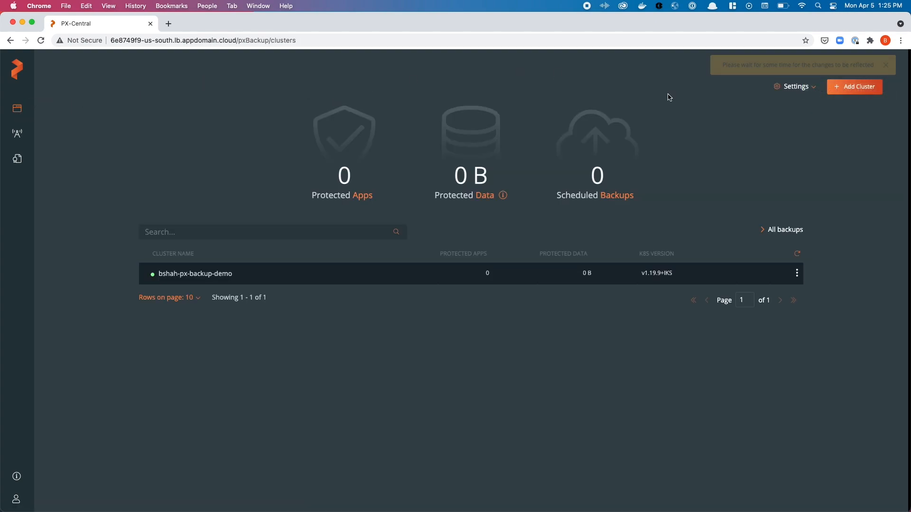
pyautogui.click(807, 88)
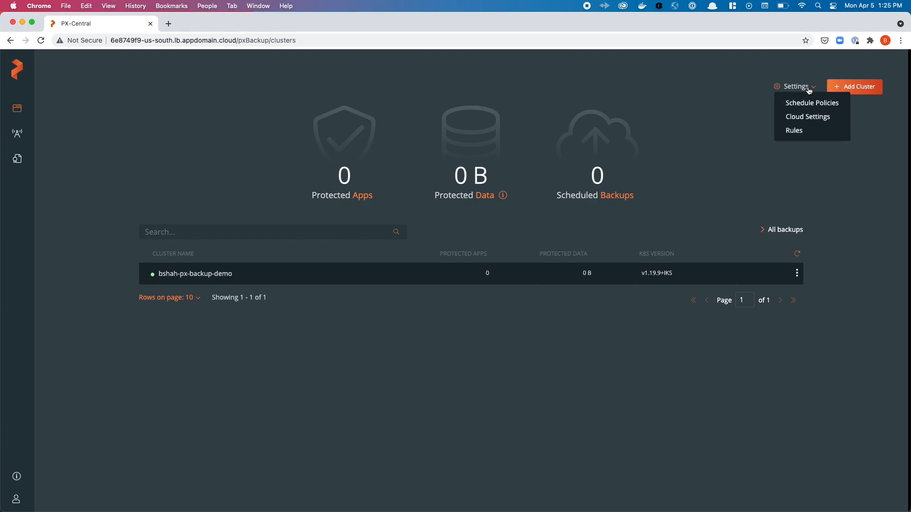
pyautogui.click(825, 135)
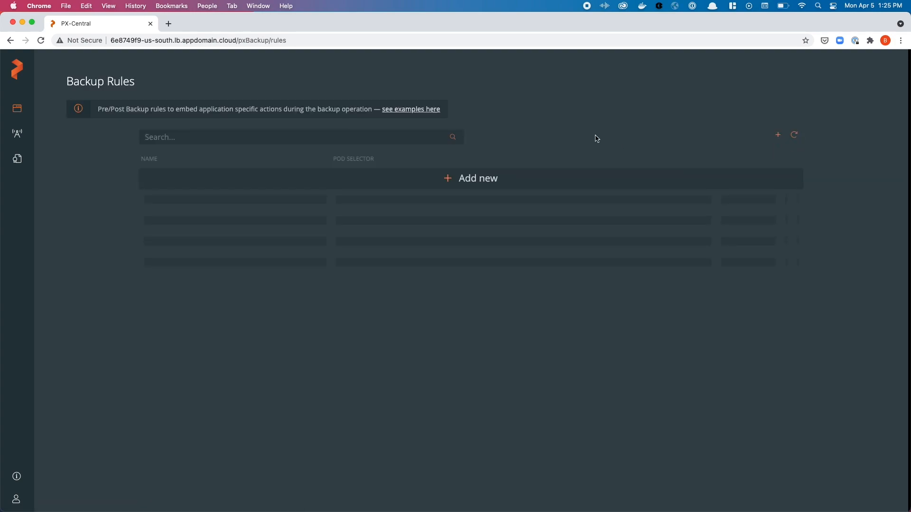
pyautogui.click(468, 178)
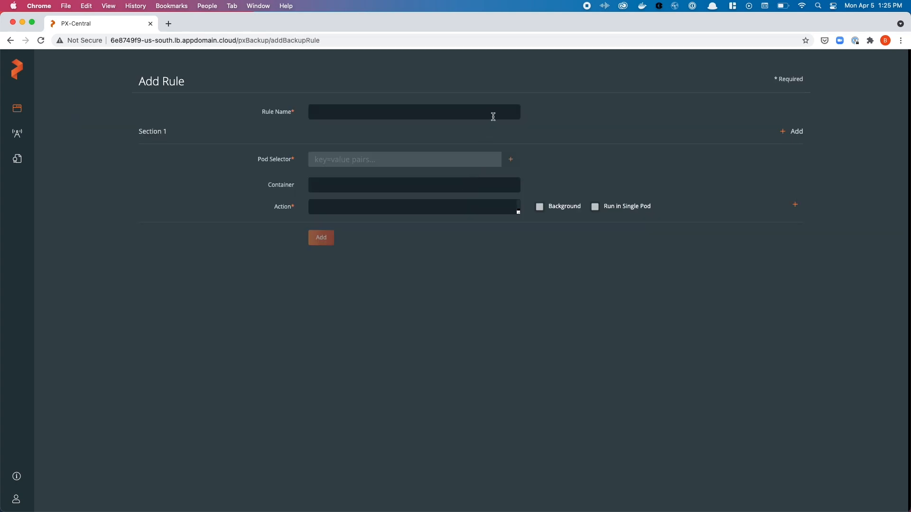
pyautogui.click(480, 165)
pyautogui.click(507, 212)
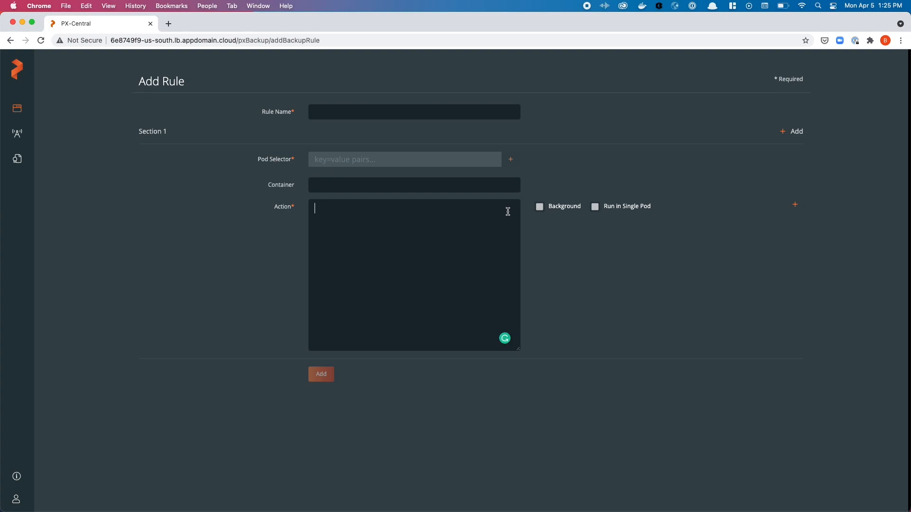
pyautogui.hscroll(-5, 403, 182)
pyautogui.hscroll(-5, 405, 185)
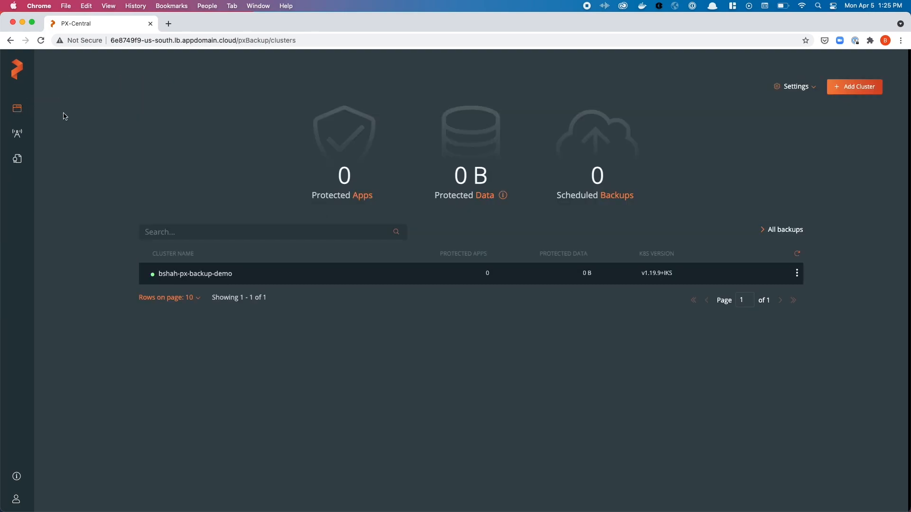
# - Open the bshah-px-backup-demo cluster and list the application resources of the sock-shop namespace
pyautogui.click(214, 281)
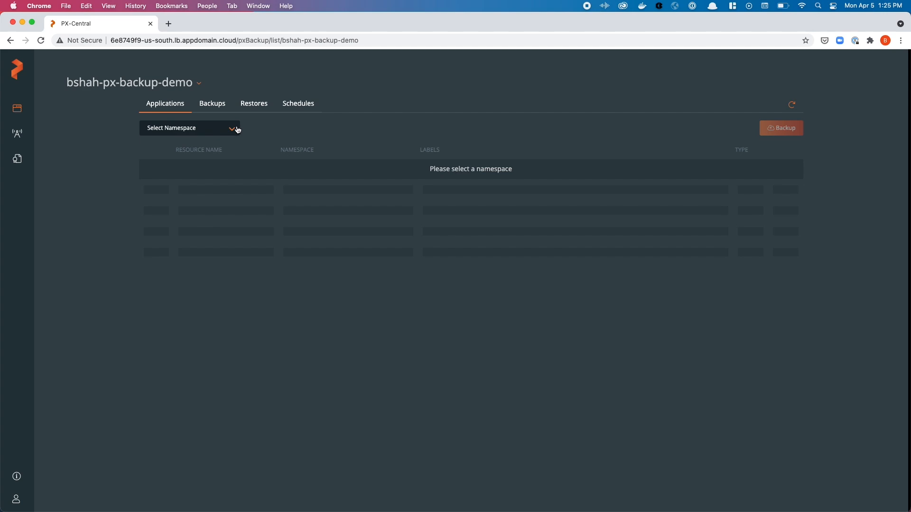
pyautogui.click(237, 130)
pyautogui.scroll(-1, 230, 266)
pyautogui.scroll(-1, 230, 266)
pyautogui.click(155, 261)
pyautogui.click(369, 134)
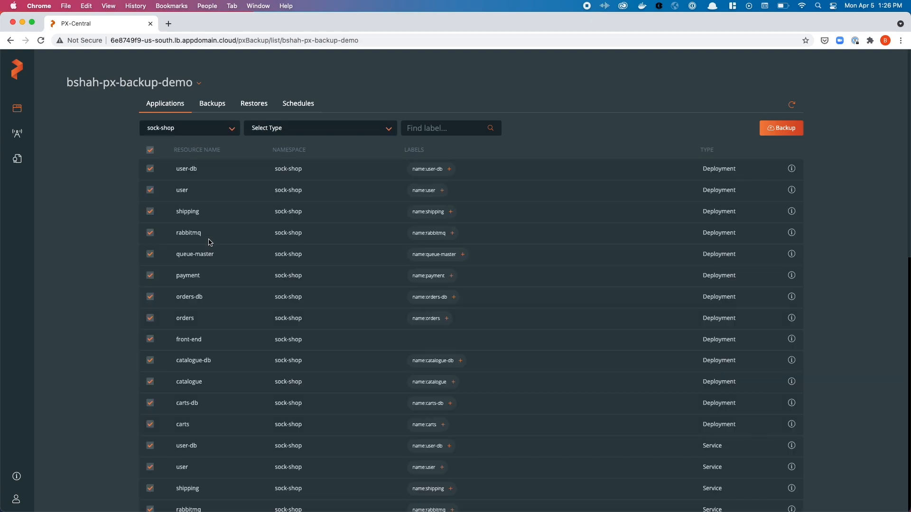
pyautogui.scroll(-3, 210, 242)
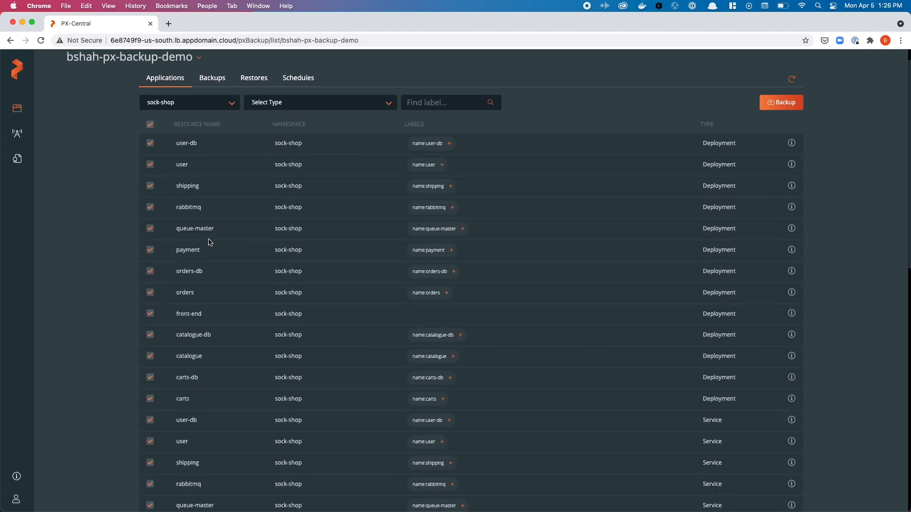
# - Examine the sock-shop resource list through its persistent volumes, and view the resource details of the users-db-pvc PersistentVolumeClaim
pyautogui.scroll(-3, 211, 242)
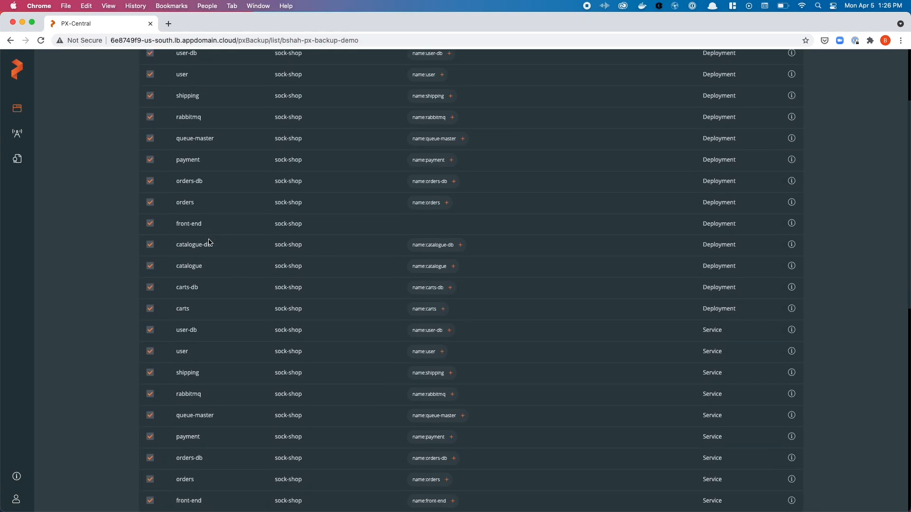
pyautogui.scroll(-6, 270, 363)
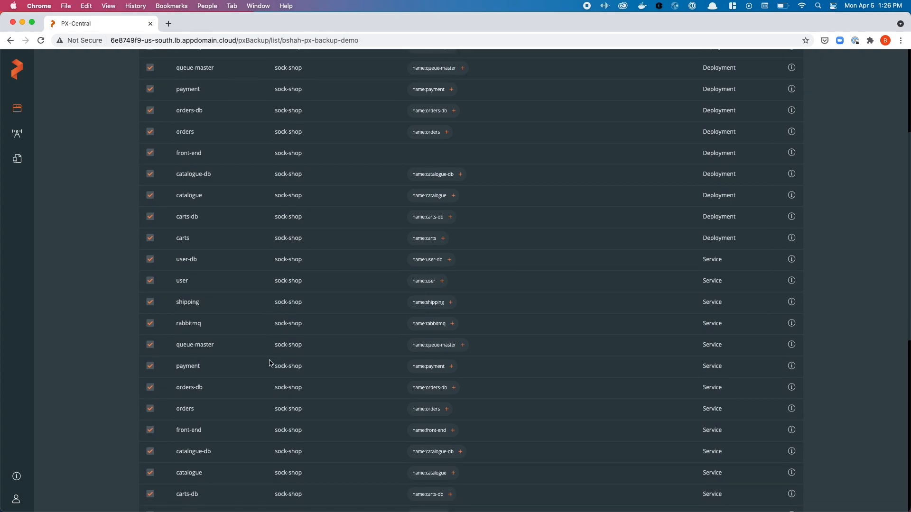
pyautogui.scroll(-6, 271, 364)
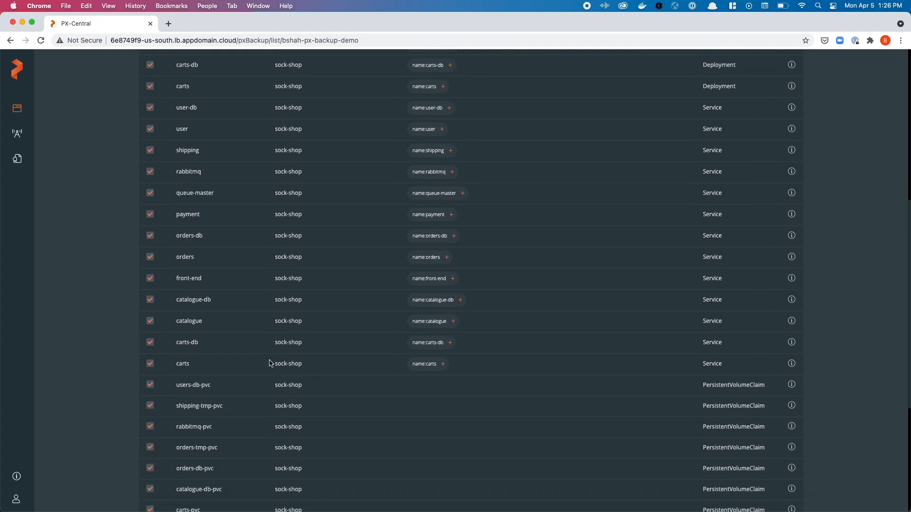
pyautogui.scroll(-5, 271, 364)
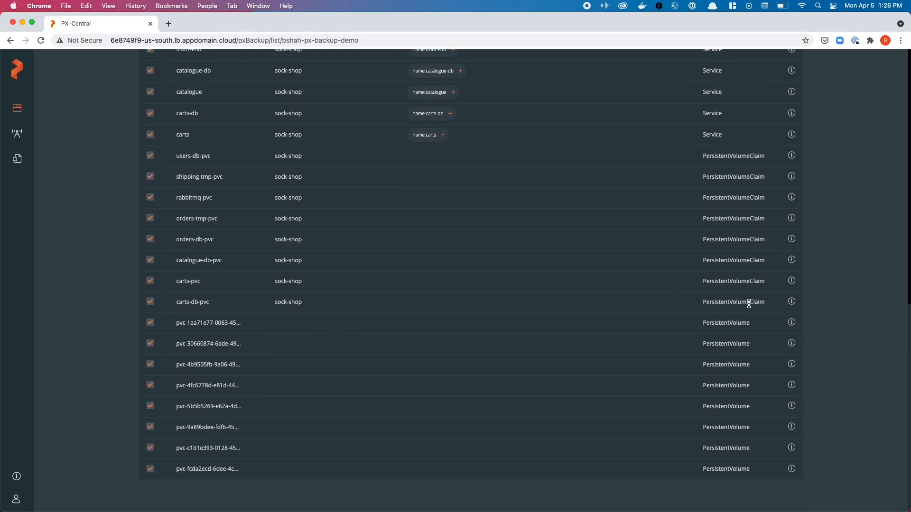
pyautogui.click(792, 155)
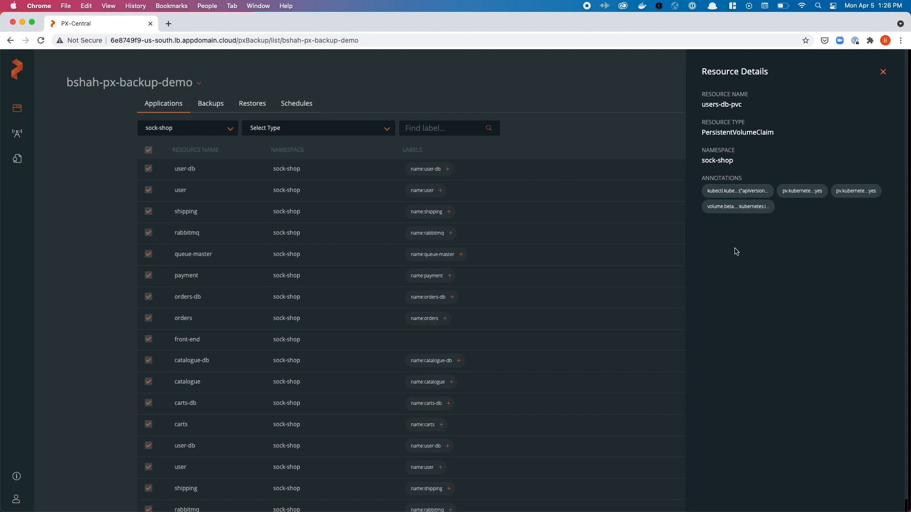
pyautogui.click(884, 73)
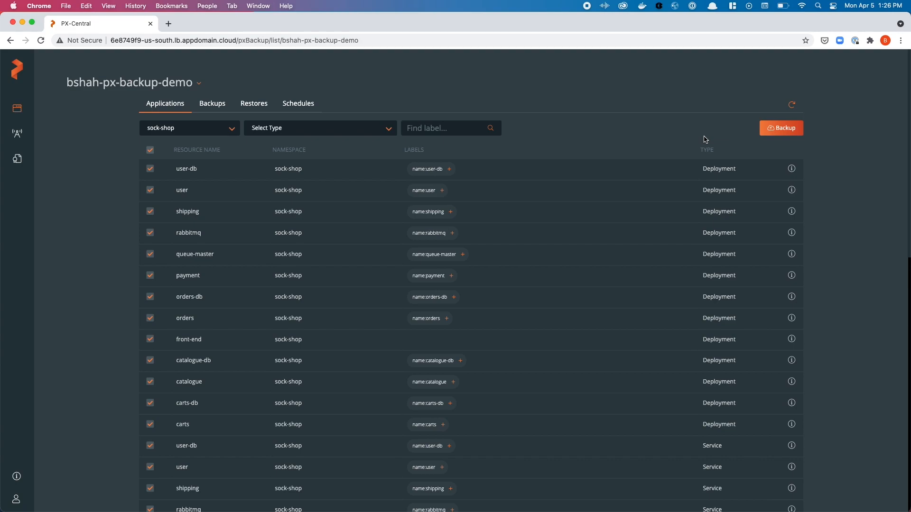
# - Start a backup of the sock-shop resources named sock-shop-backup, with location bshah-px-backup-demo and the Default CSI snapshot class
pyautogui.click(780, 129)
pyautogui.click(770, 130)
pyautogui.write('Sock-ShopBackup')
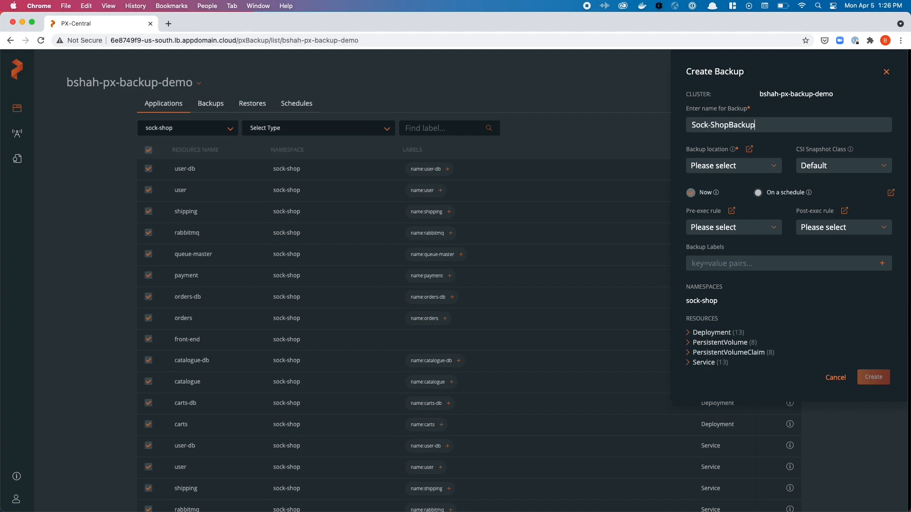
pyautogui.write('-')
pyautogui.click(763, 165)
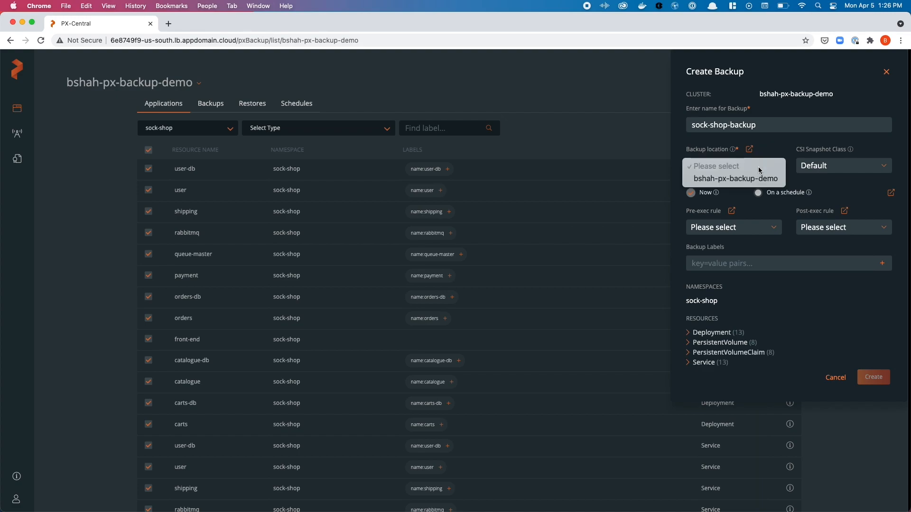
pyautogui.click(777, 185)
pyautogui.click(825, 166)
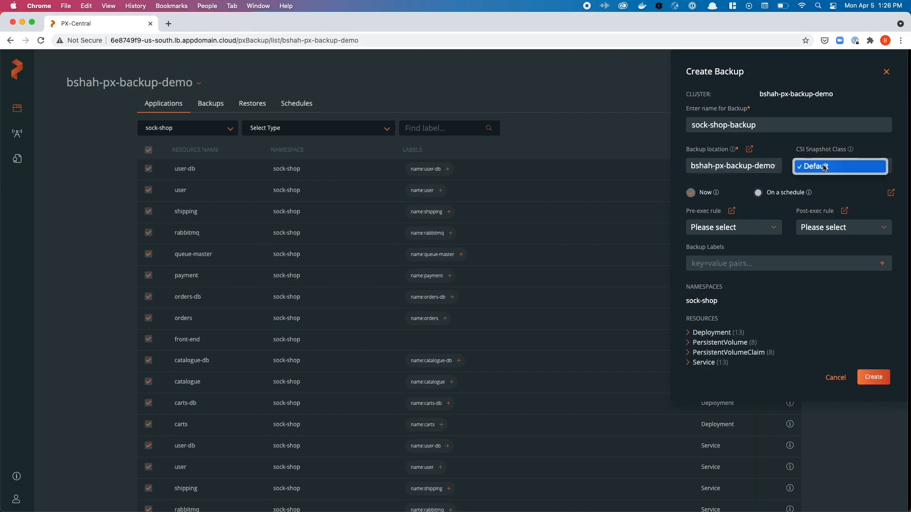
pyautogui.click(824, 166)
# - Put the backup on a schedule using dailybackuppolicy and check the available pre-exec rules without choosing one
pyautogui.click(759, 195)
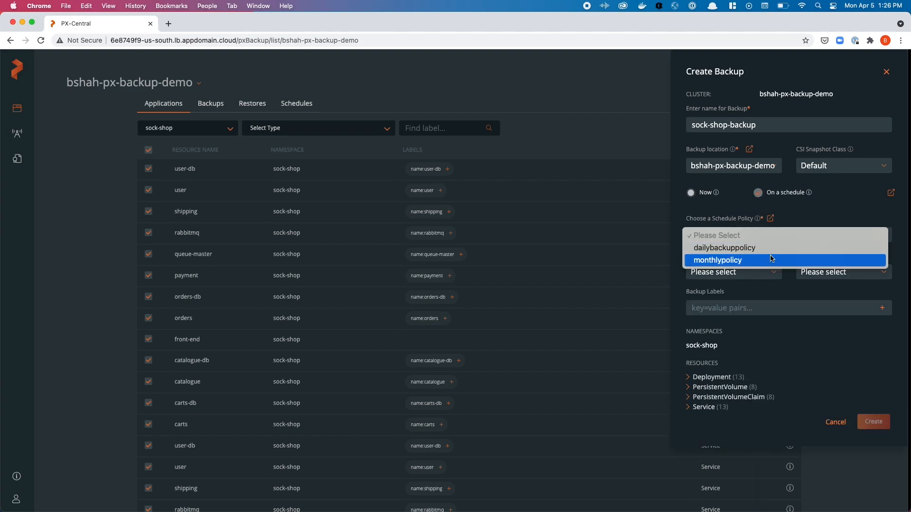
pyautogui.click(772, 249)
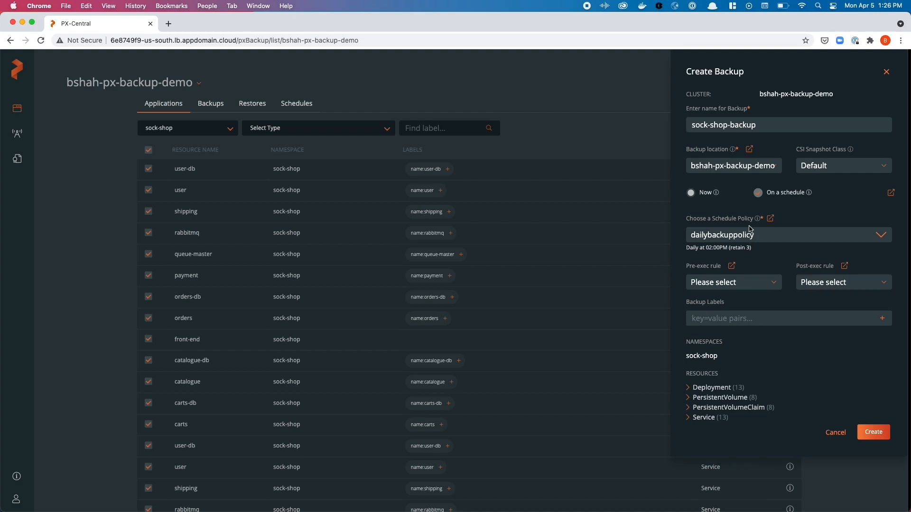
pyautogui.click(772, 287)
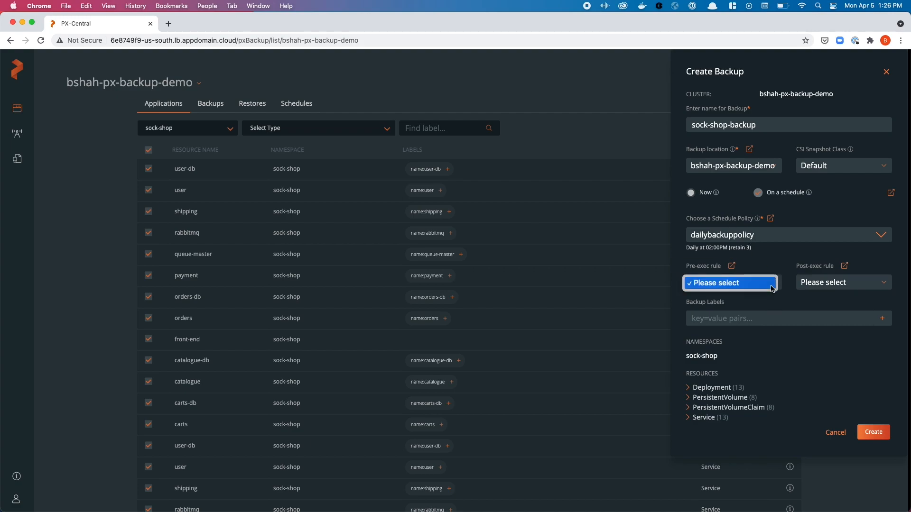
pyautogui.click(772, 283)
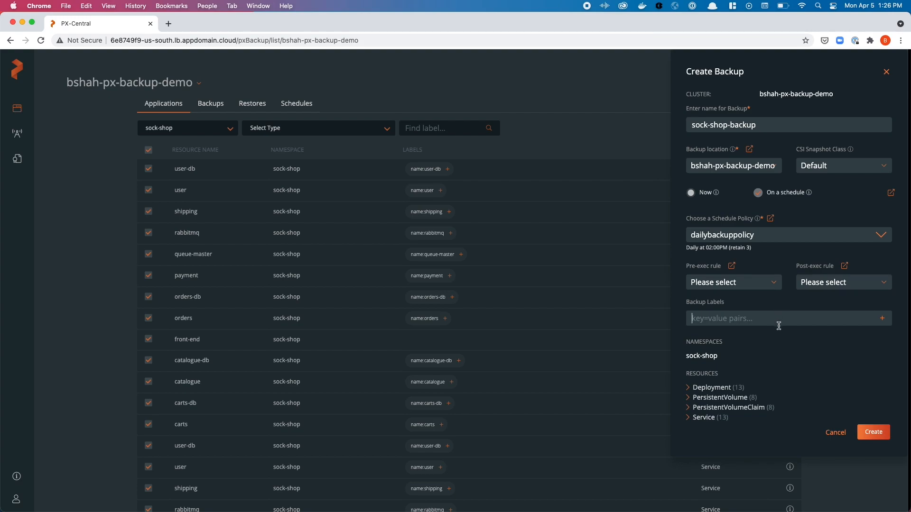
# - Expand and examine the Deployment, PersistentVolume, Service and PersistentVolumeClaim resources included in the backup
pyautogui.click(692, 391)
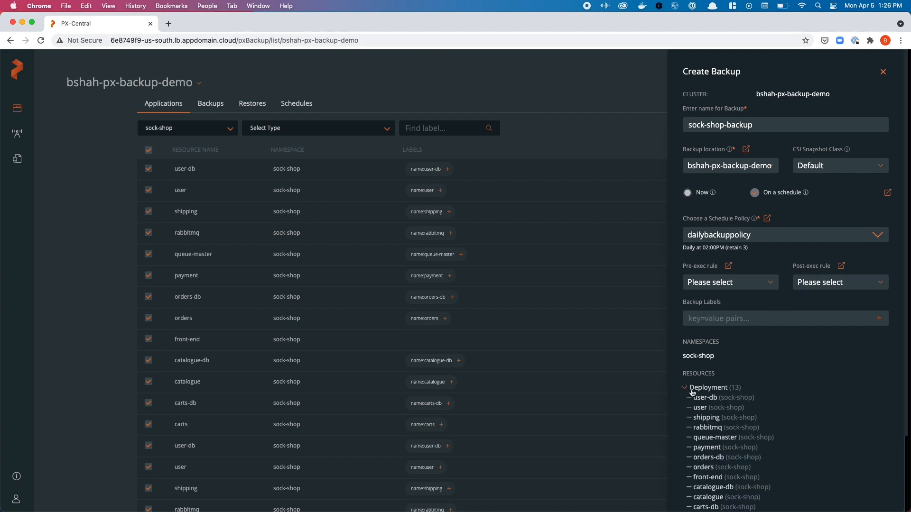
pyautogui.scroll(-3, 692, 393)
pyautogui.click(686, 440)
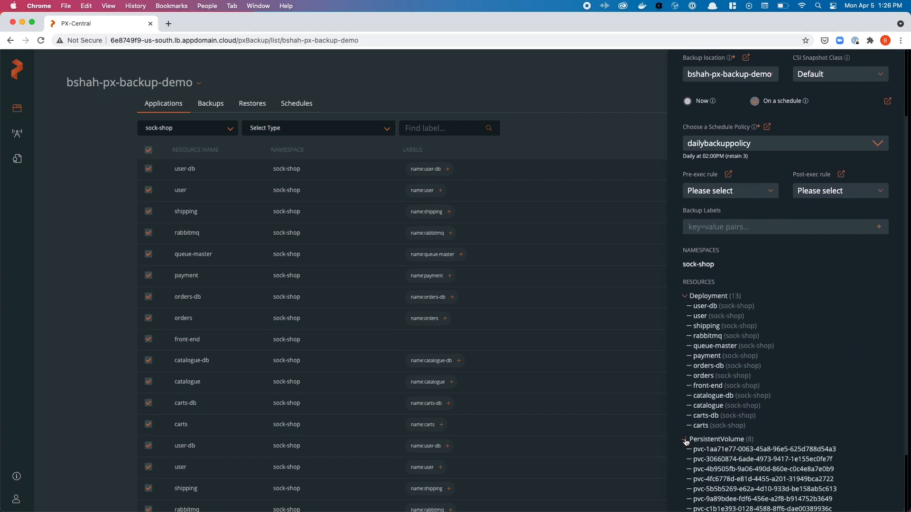
pyautogui.scroll(-3, 686, 441)
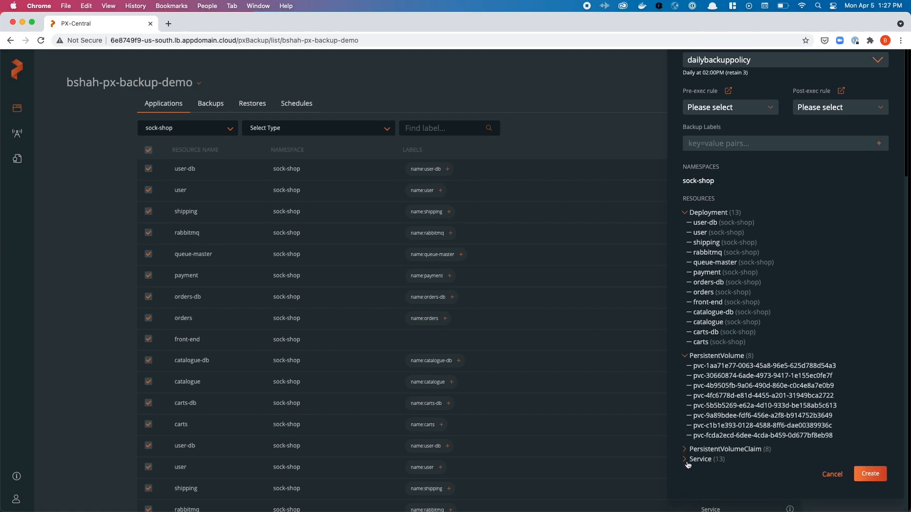
pyautogui.click(687, 463)
pyautogui.scroll(-4, 687, 465)
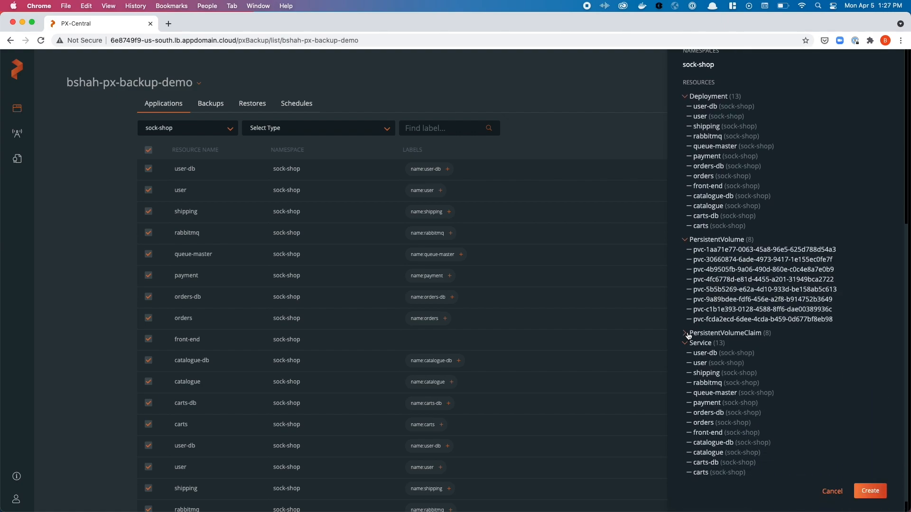
pyautogui.click(689, 336)
pyautogui.scroll(-3, 689, 336)
pyautogui.scroll(8, 688, 335)
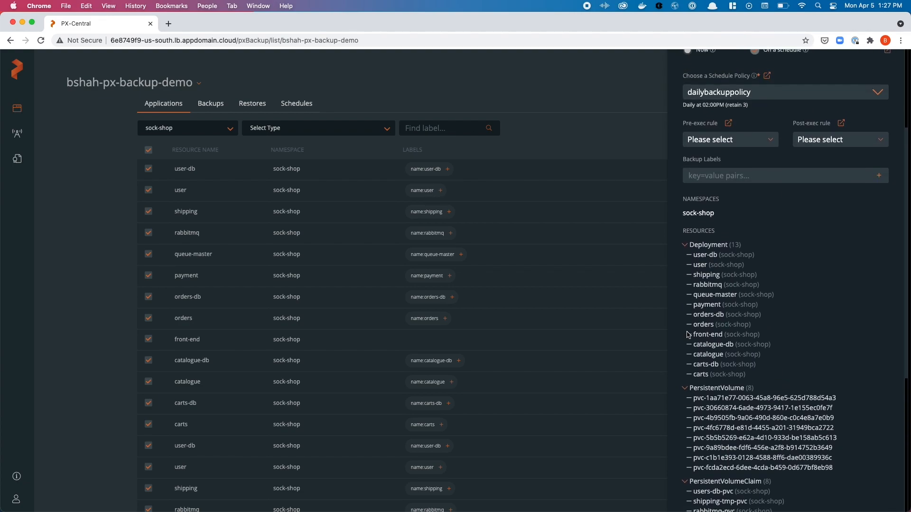
pyautogui.scroll(6, 689, 335)
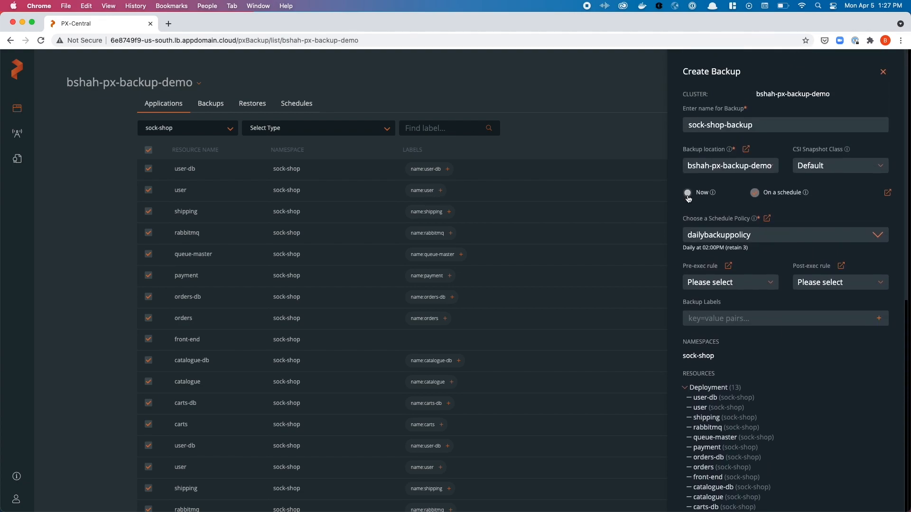
# - Set the sock-shop-backup to run now instead of on a schedule, collapse its resource lists, and create it
pyautogui.click(688, 194)
pyautogui.click(685, 333)
pyautogui.click(685, 342)
pyautogui.click(685, 343)
pyautogui.click(684, 353)
pyautogui.click(684, 363)
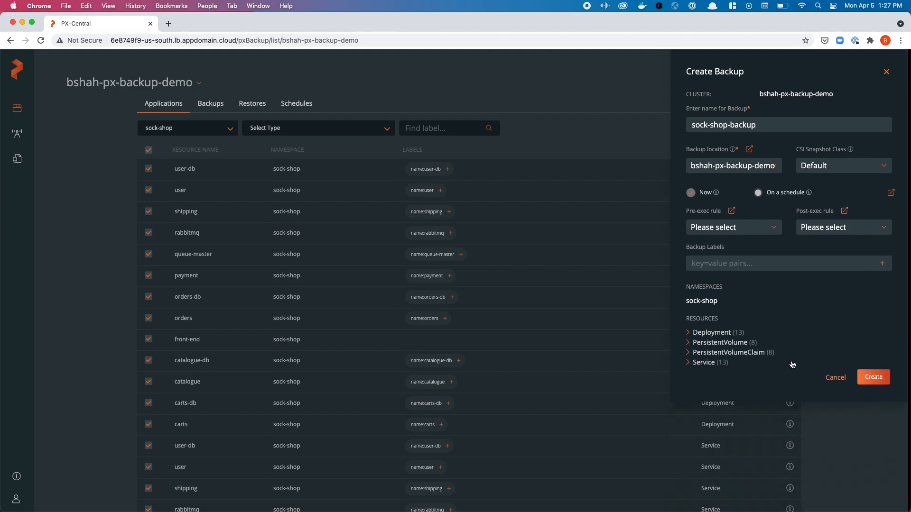
pyautogui.click(874, 377)
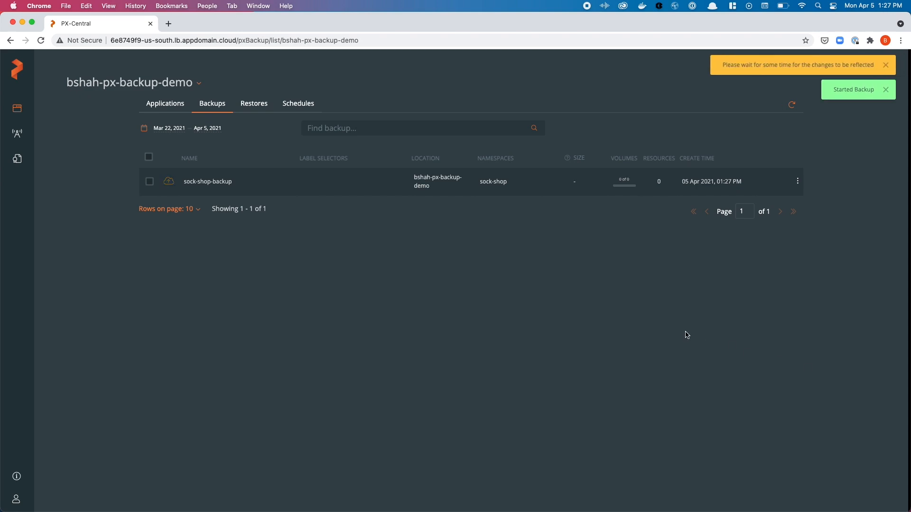
# - Check the status and details of the newly started sock-shop-backup, and close the details
pyautogui.moveTo(169, 186)
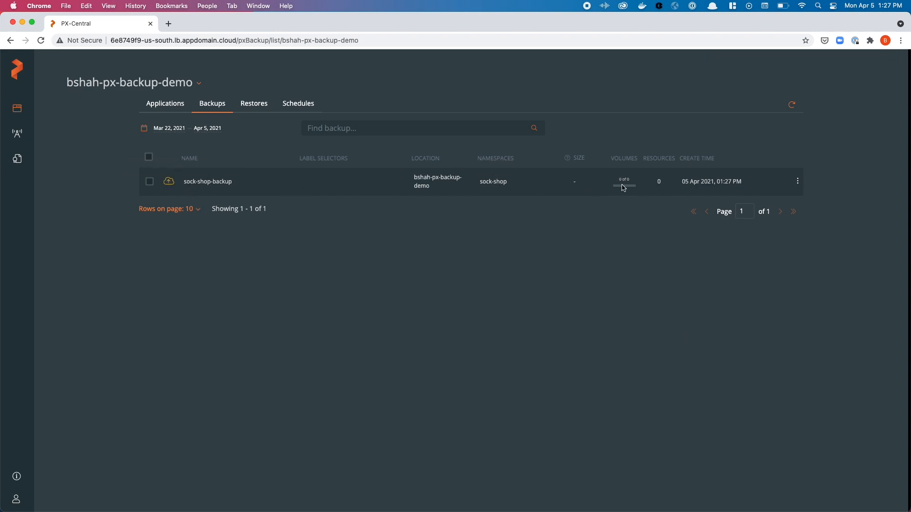
pyautogui.click(796, 181)
pyautogui.click(769, 175)
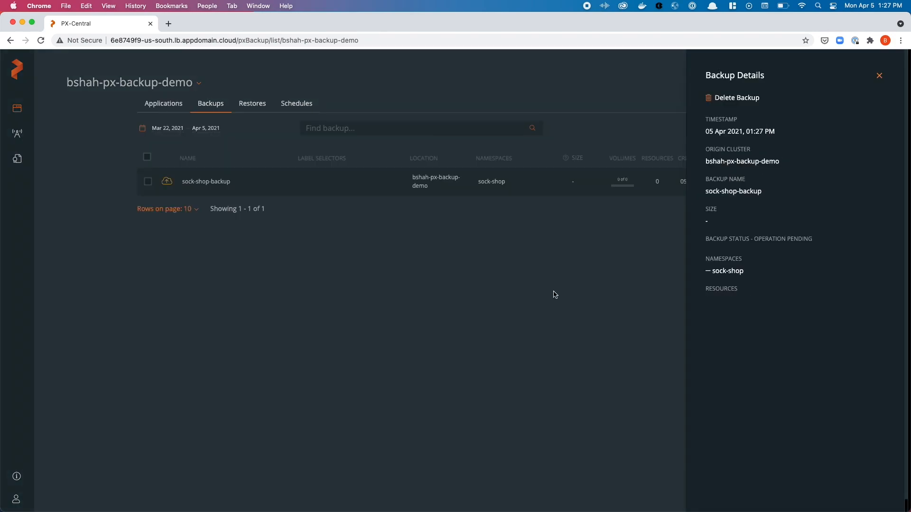
pyautogui.click(880, 76)
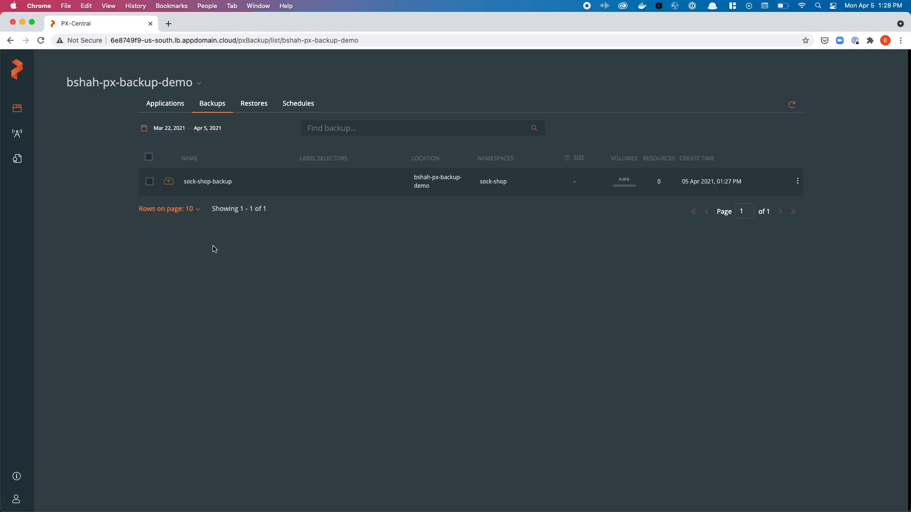
# - Review the sock-shop-backup details again for its status, size, volumes and resources, and close them
pyautogui.moveTo(168, 184)
pyautogui.click(797, 182)
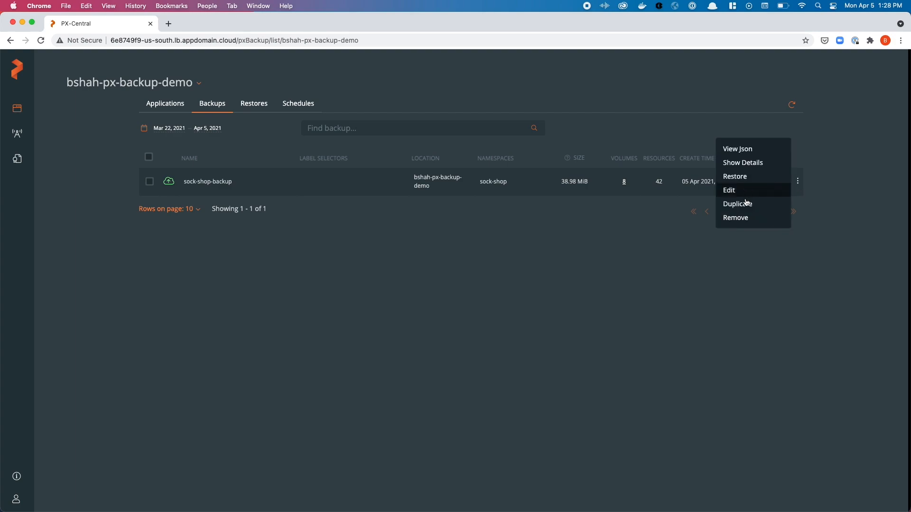
pyautogui.click(762, 164)
pyautogui.scroll(-1, 769, 368)
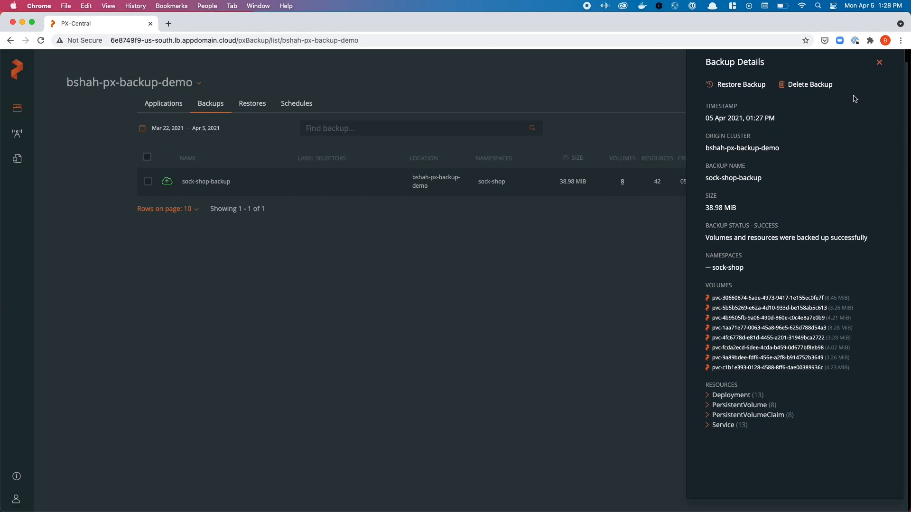
pyautogui.click(881, 64)
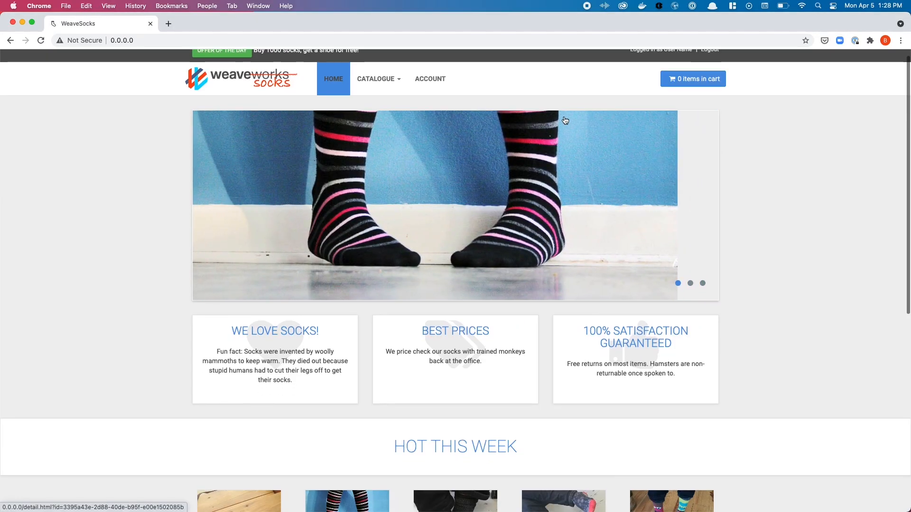
# - In the WeaveSocks store, add one pair of Colourful socks and one pair of Crossed socks to the cart
pyautogui.scroll(1, 565, 120)
pyautogui.click(524, 195)
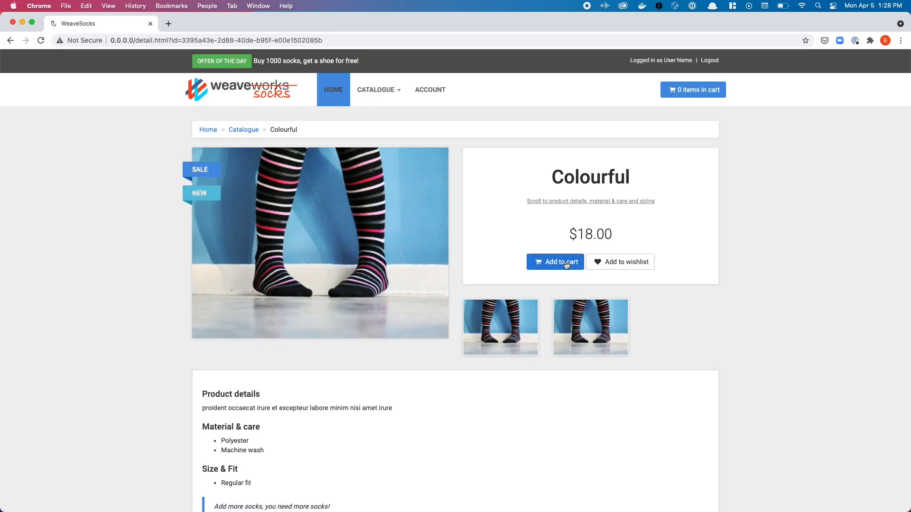
pyautogui.click(566, 263)
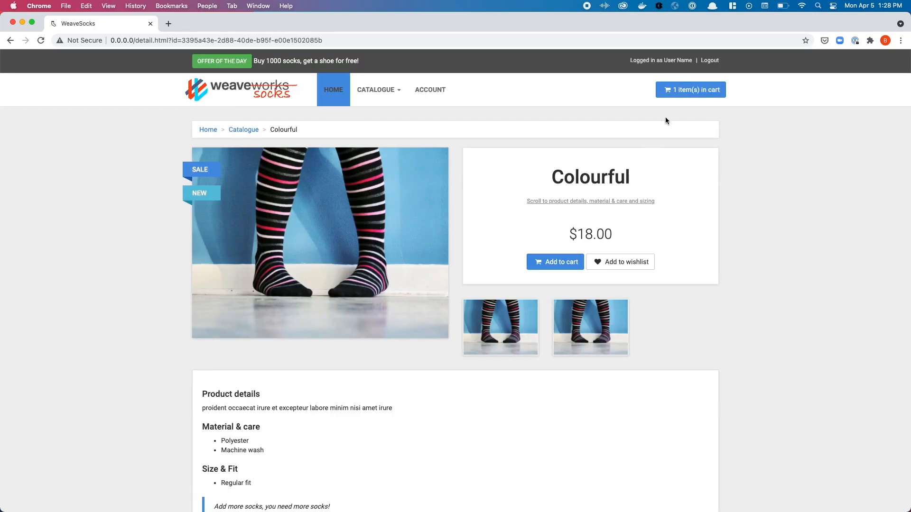
pyautogui.click(247, 131)
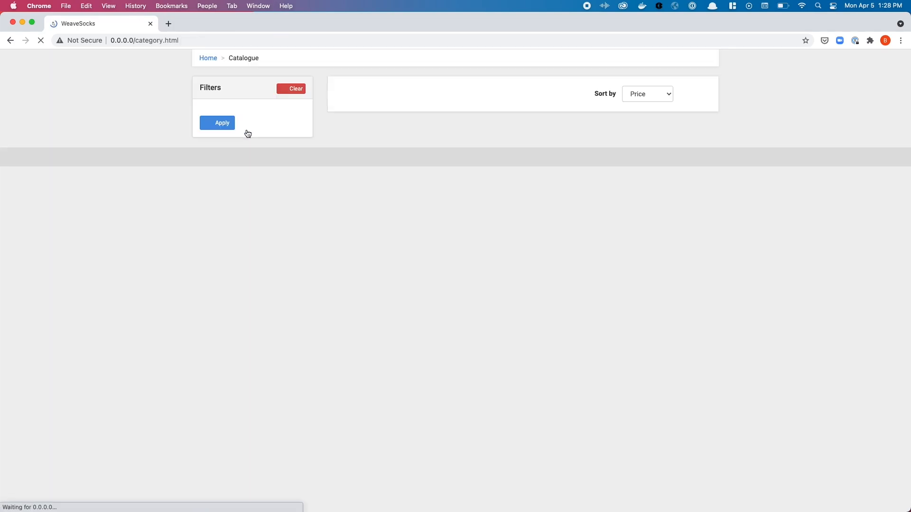
pyautogui.scroll(-5, 273, 320)
pyautogui.scroll(-3, 273, 323)
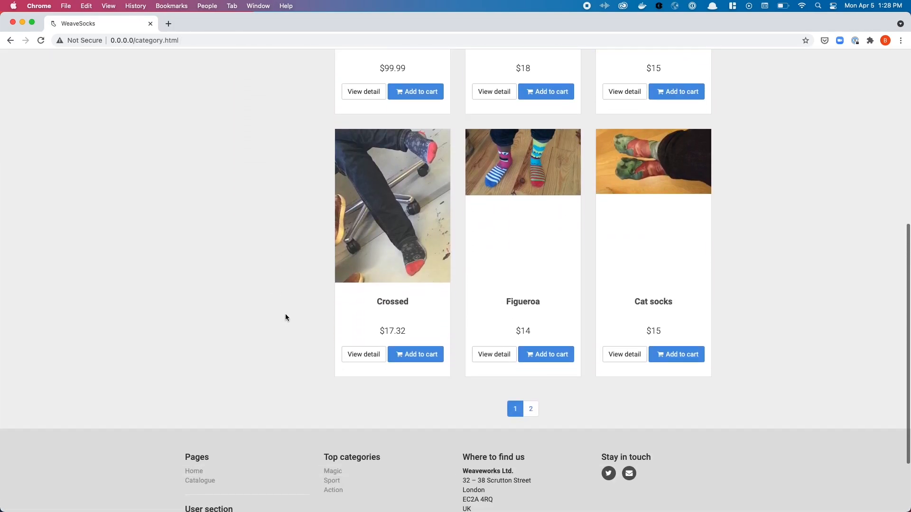
pyautogui.click(409, 360)
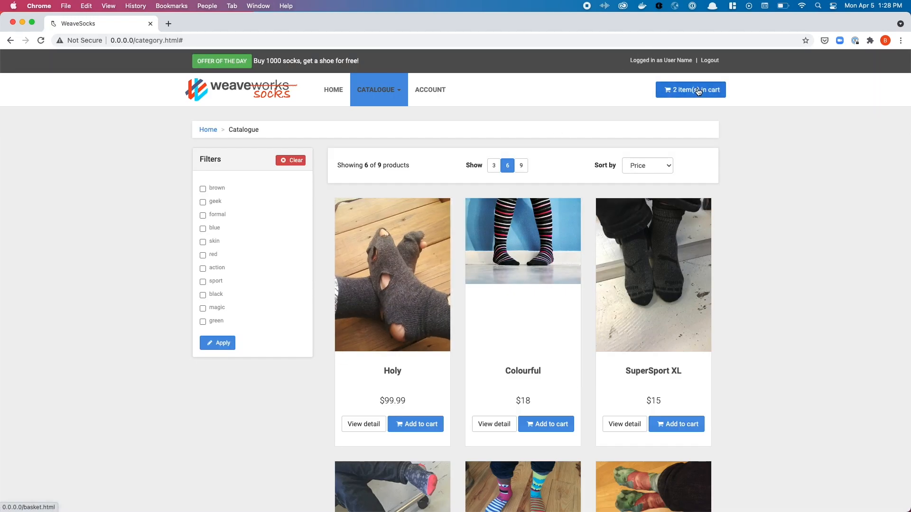
# - Review the shopping cart with the Colourful and Crossed socks and check out to place the order
pyautogui.click(698, 92)
pyautogui.scroll(-2, 454, 314)
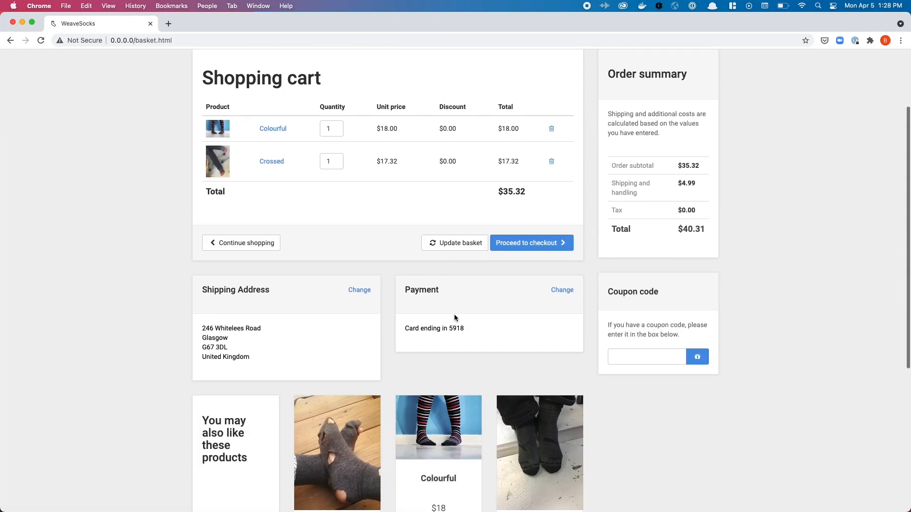
pyautogui.scroll(-1, 454, 314)
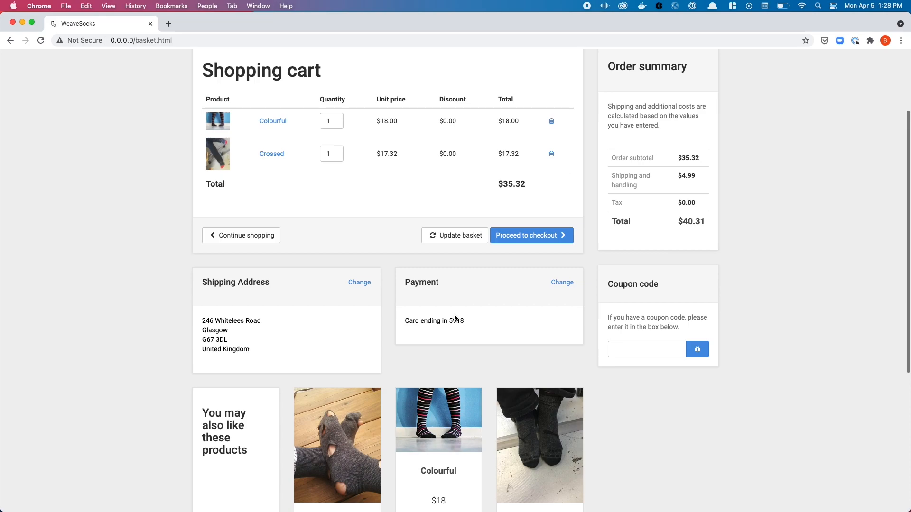
pyautogui.click(518, 237)
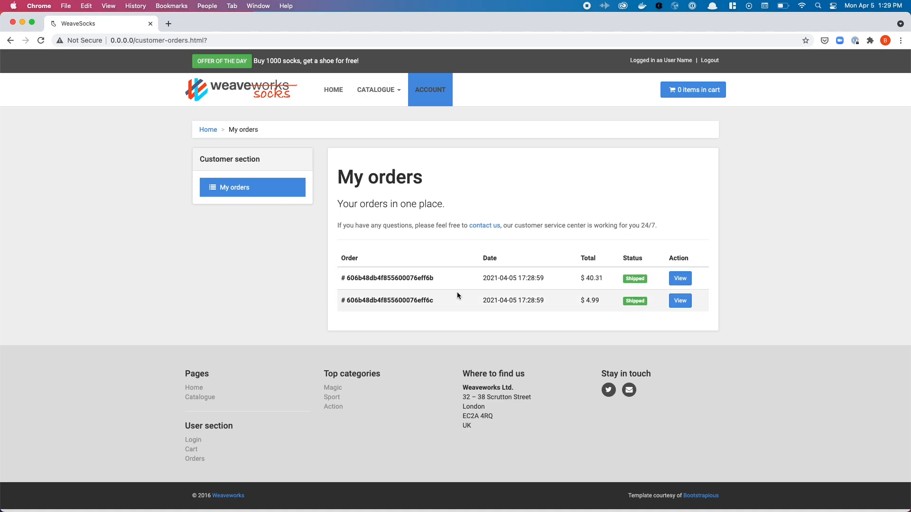
# - Open the list of placed orders, and add one pair of Cat socks from the catalogue to the cart
pyautogui.click(276, 186)
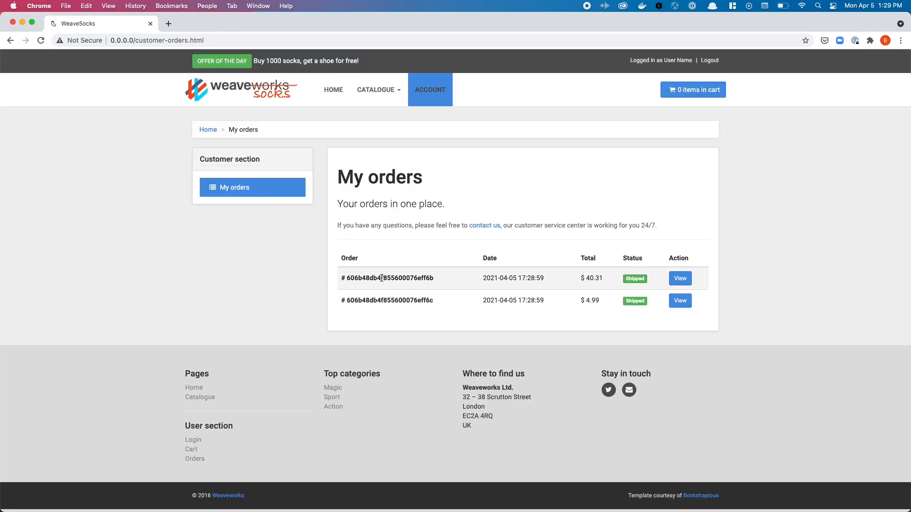
pyautogui.click(379, 99)
pyautogui.scroll(-5, 439, 252)
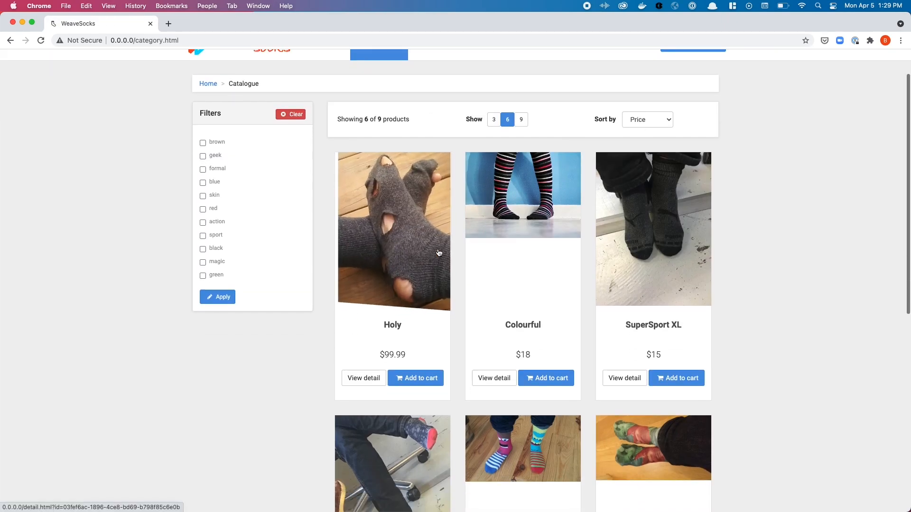
pyautogui.scroll(-3, 439, 253)
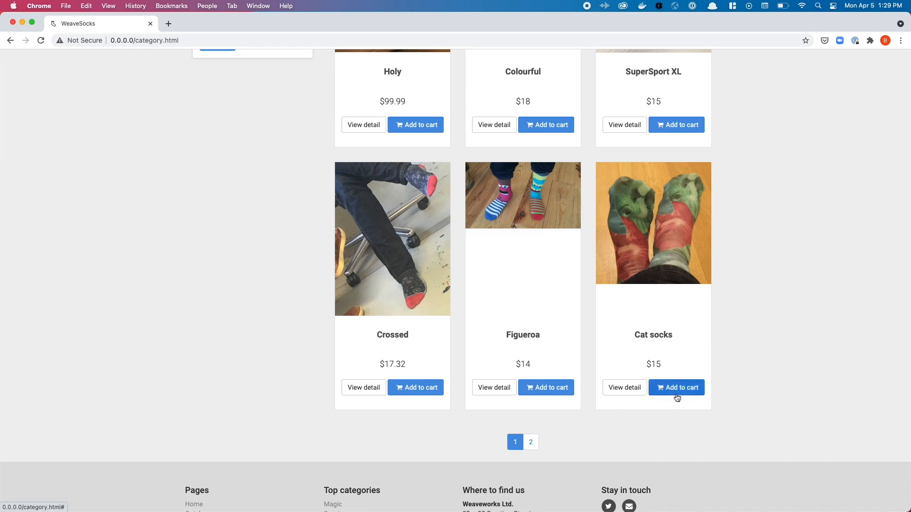
pyautogui.click(678, 395)
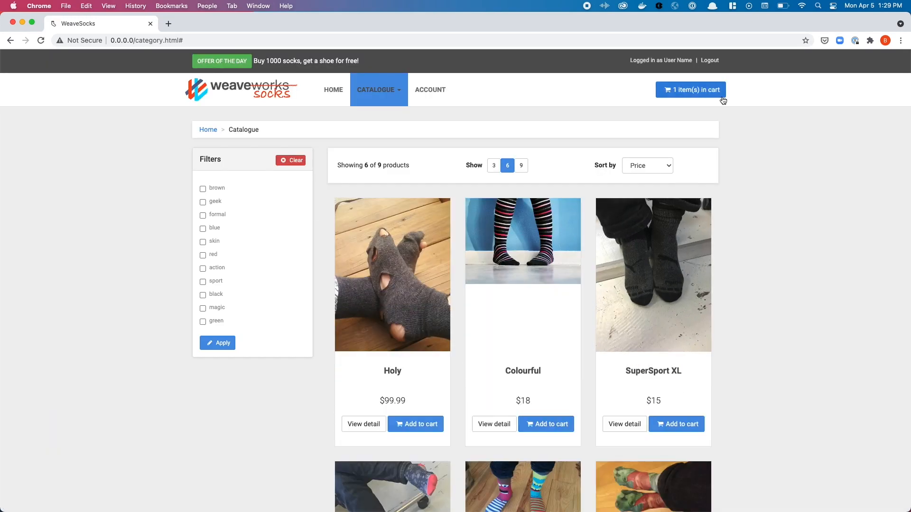
# - Update the quantity of Cat socks in the shopping cart to 2 and check the account's orders
pyautogui.click(722, 98)
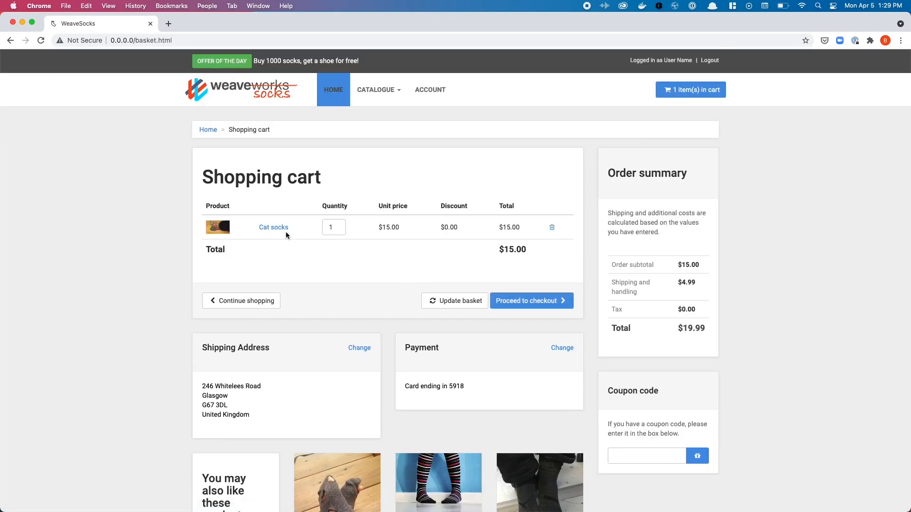
pyautogui.click(341, 225)
pyautogui.click(453, 301)
pyautogui.click(437, 93)
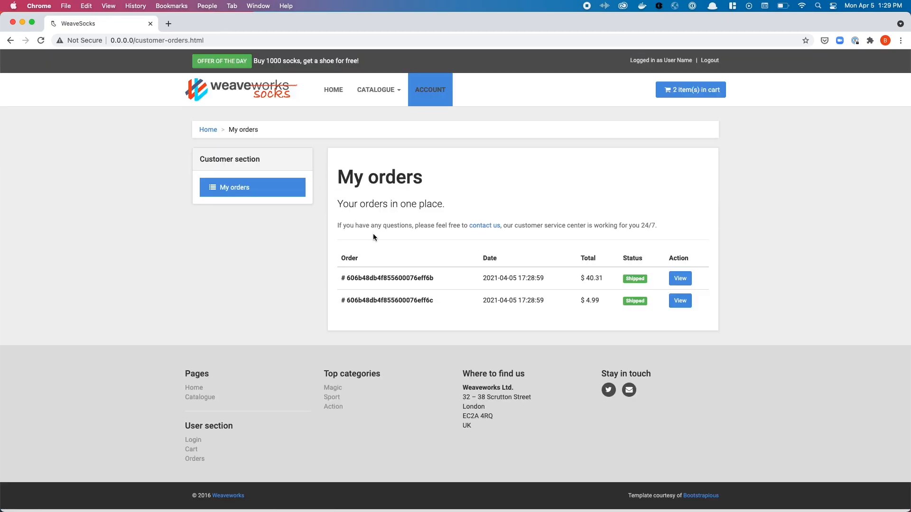
pyautogui.click(338, 93)
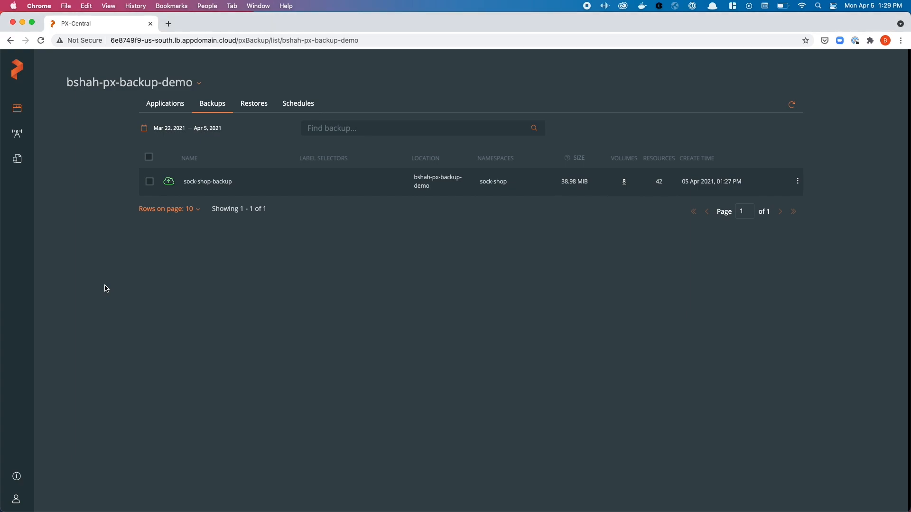
# - Start a new backup of the sock-shop application resources and enter the name backupafteroneorder_twoincard
pyautogui.click(172, 111)
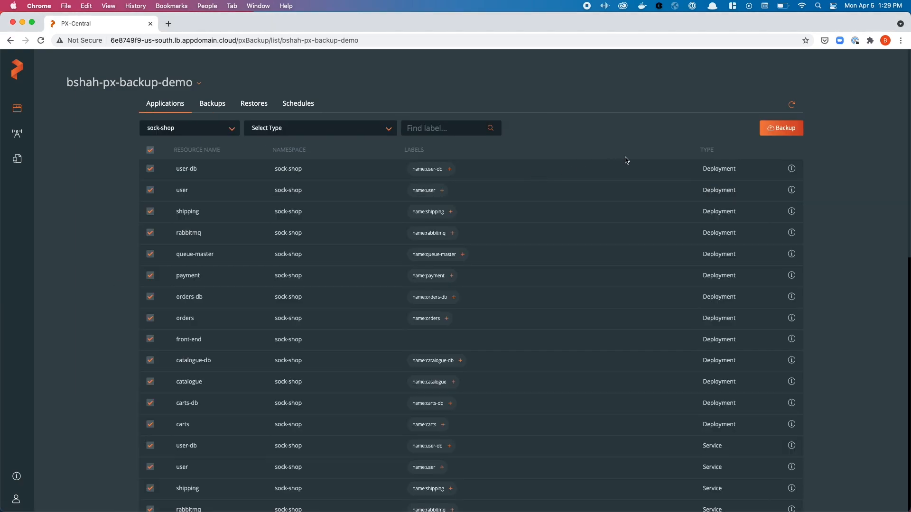
pyautogui.click(783, 131)
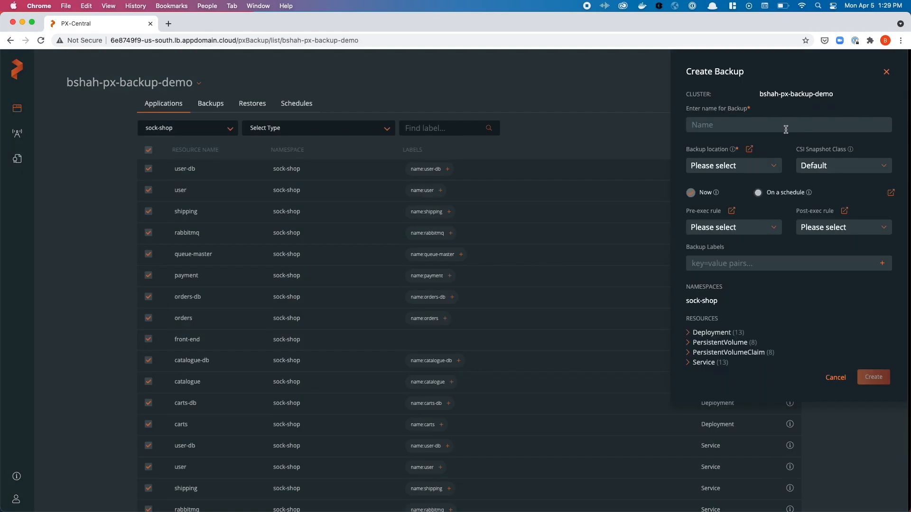
pyautogui.write('BackupAfte')
pyautogui.write('rOne ')
pyautogui.write('Order')
pyautogui.write('_TwoCard')
pyautogui.write('s')
pyautogui.press('BackSpace')
pyautogui.press('BackSpace')
pyautogui.write('tin')
pyautogui.press('BackSpace')
pyautogui.press('BackSpace')
pyautogui.press('BackSpace')
pyautogui.press('BackSpace')
pyautogui.write('inCard')
pyautogui.click(785, 170)
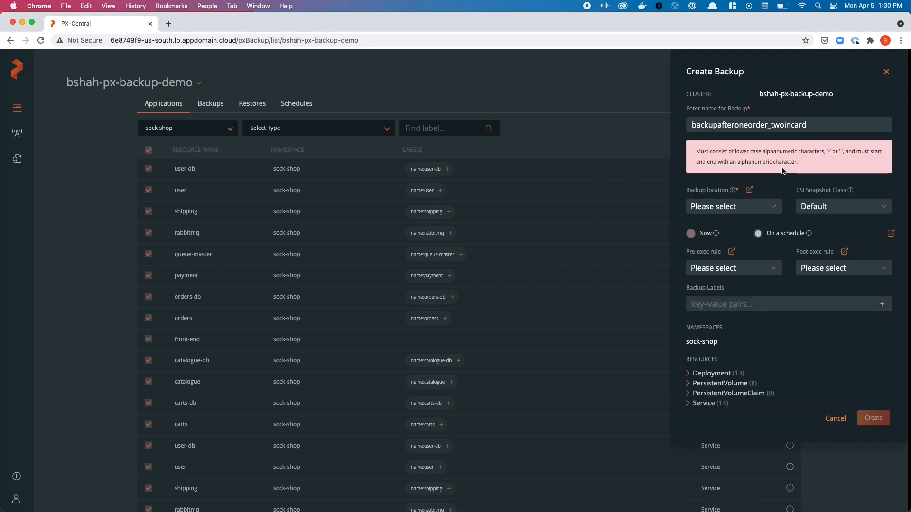
# - Correct the backup name to backupafter-oneorder-twoincard, select the px-backup-demo backup location, and create the backup
pyautogui.click(773, 127)
pyautogui.press('BackSpace')
pyautogui.write('-')
pyautogui.click(762, 167)
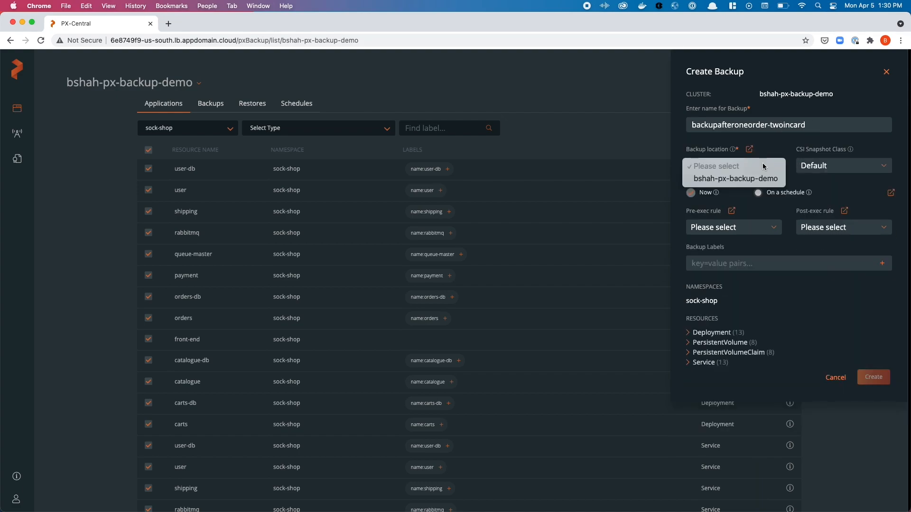
pyautogui.click(767, 180)
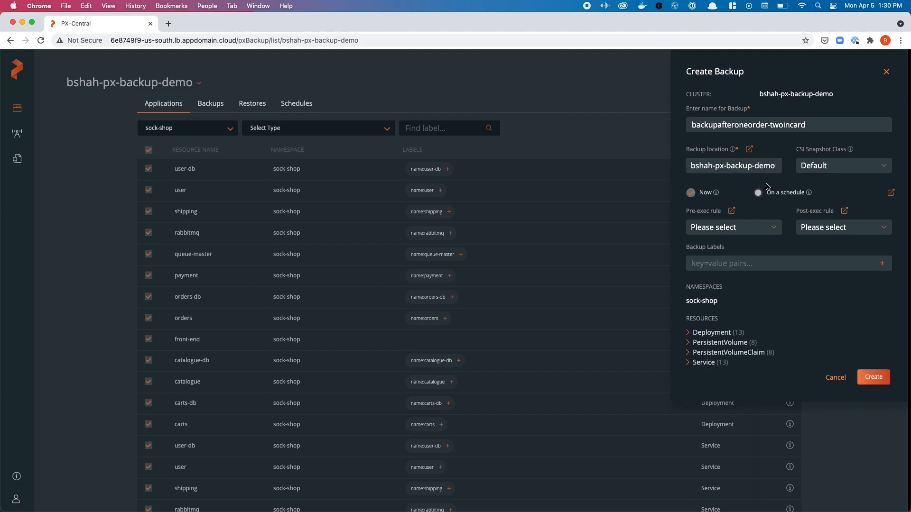
pyautogui.click(735, 125)
pyautogui.write('-')
pyautogui.click(869, 383)
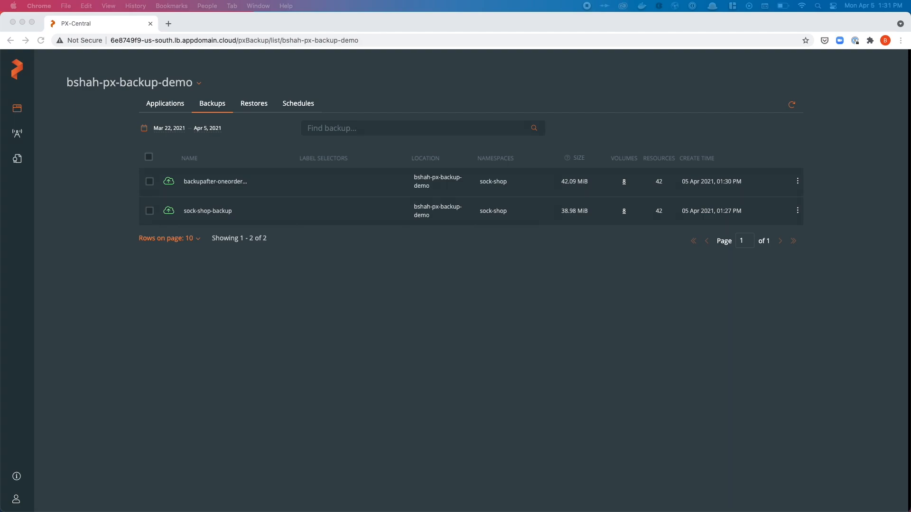
# - Switch to iTerm2 and delete the sock-shop application with kubectl delete -f ibm-complete-demo-pwx.yaml
pyautogui.moveTo(910, 38); pyautogui.dragTo(636, 20)
pyautogui.hotkey('ctrl', 'alt', 'Return')
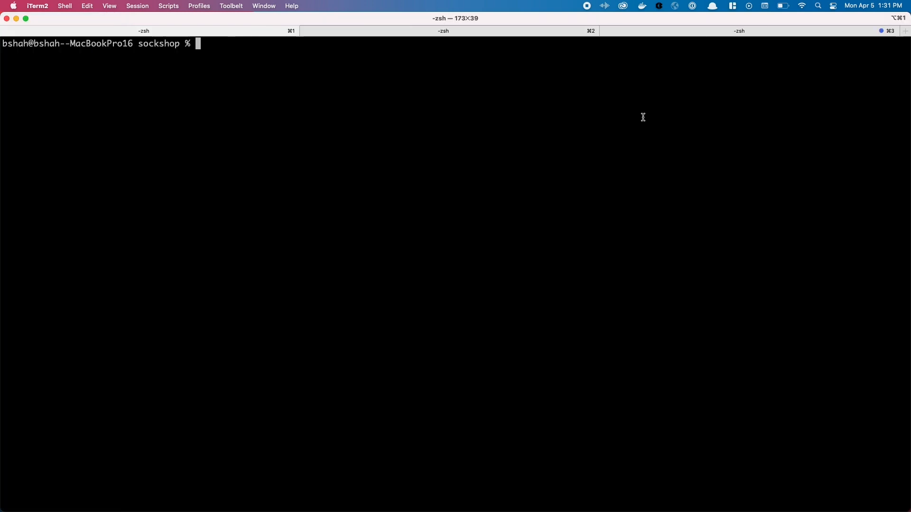
pyautogui.write('kubec')
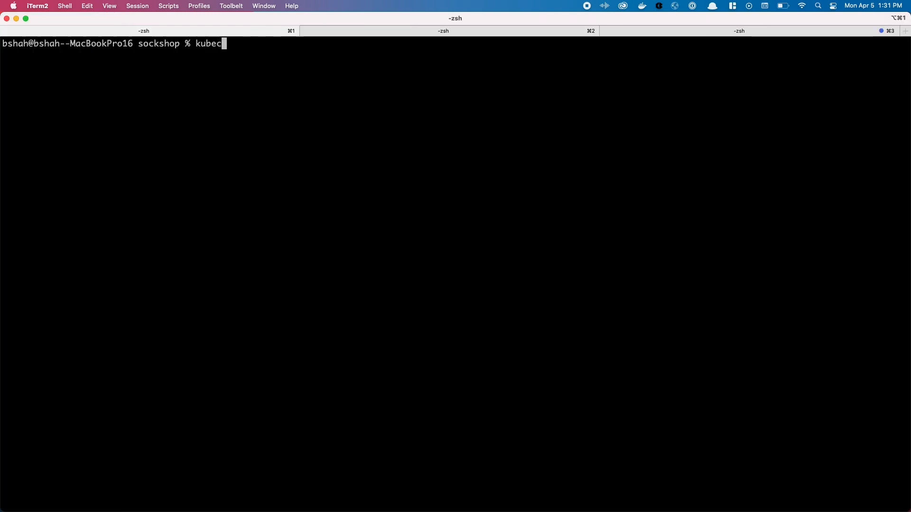
pyautogui.write('tl delete -f i')
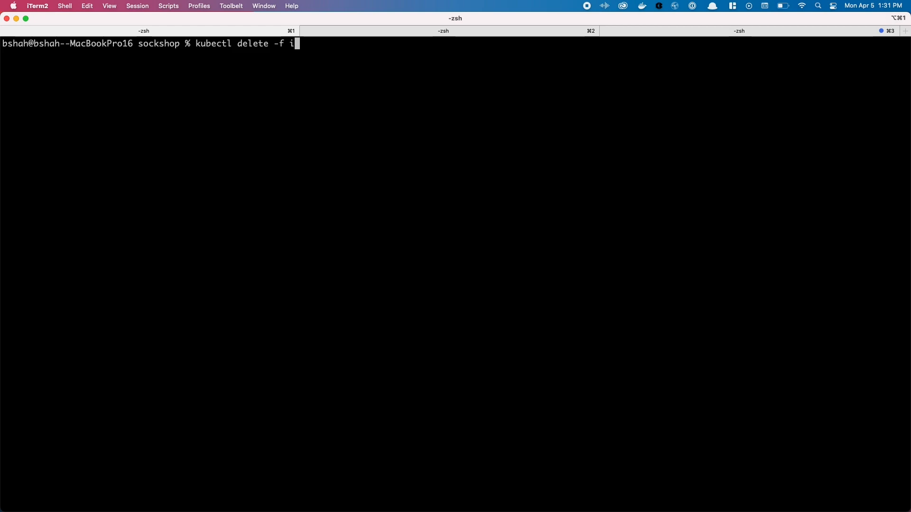
pyautogui.press('Tab')
pyautogui.press('Return')
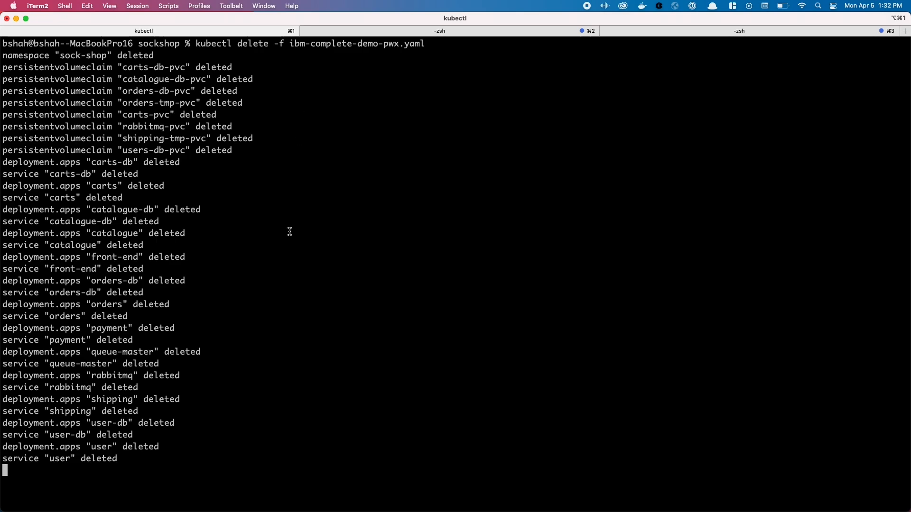
pyautogui.press('Return')
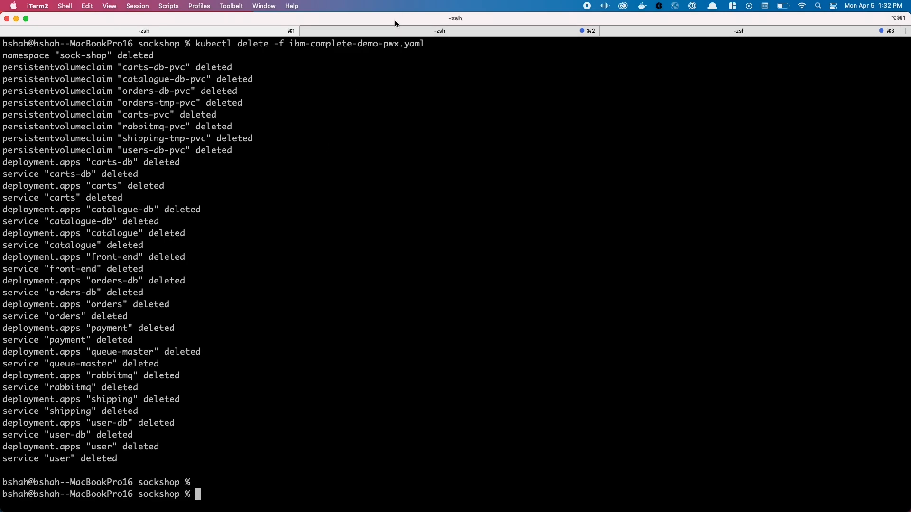
# - List the sock-shop resources with k get all -n sock-shop, and return to PX-Central in Chrome
pyautogui.write('k get all -n sock-shop')
pyautogui.press('Return')
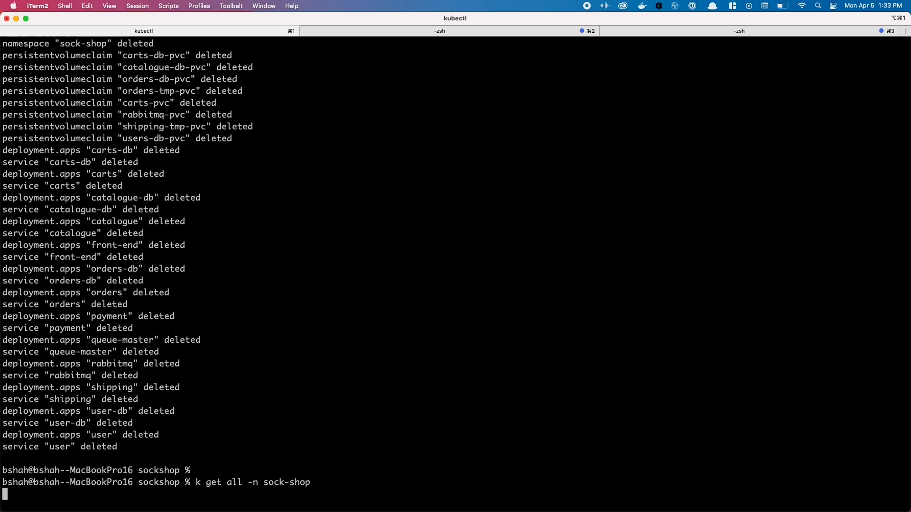
pyautogui.doubleClick(442, 15)
pyautogui.moveTo(637, 93); pyautogui.dragTo(910, 143)
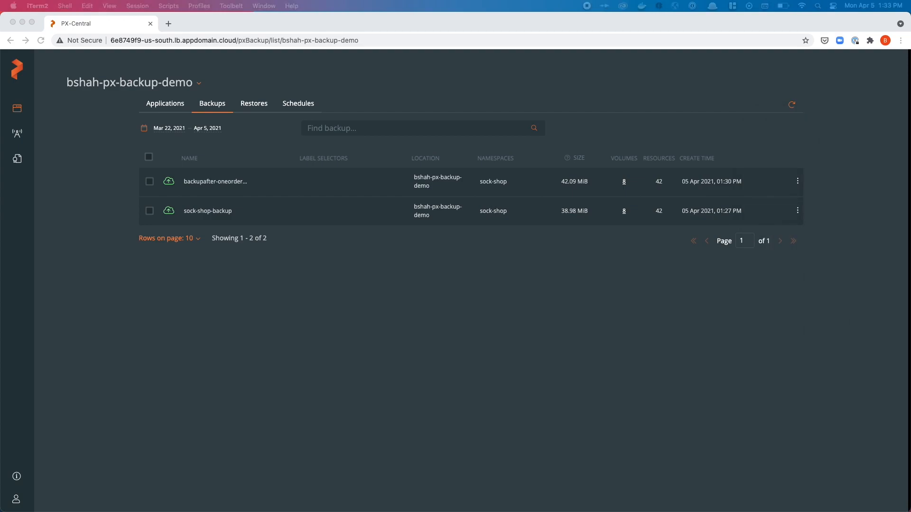
# - Set up a restore of backupafter-oneorder-twoincard named restore-oneorder-twoincart to the px-backup-demo cluster, replacing existing resources
pyautogui.click(635, 381)
pyautogui.click(204, 184)
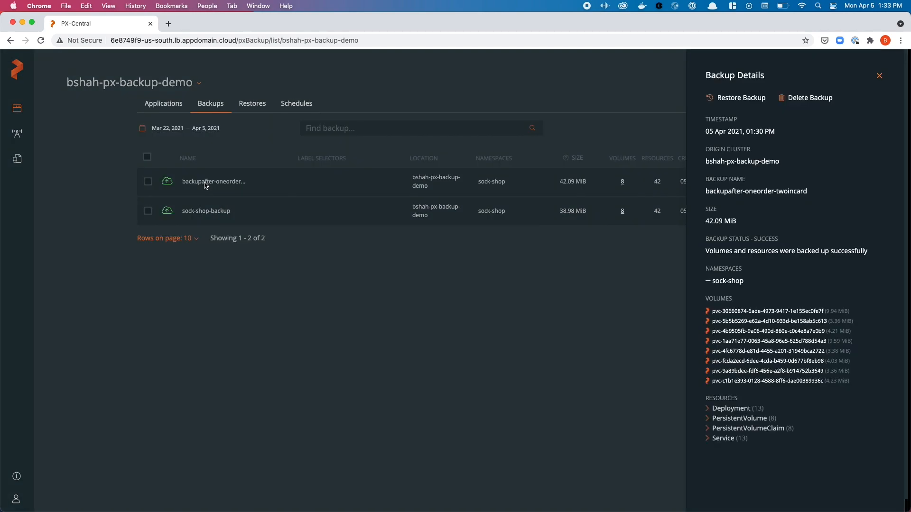
pyautogui.click(764, 99)
pyautogui.write('Restore-oneorder-twoincart')
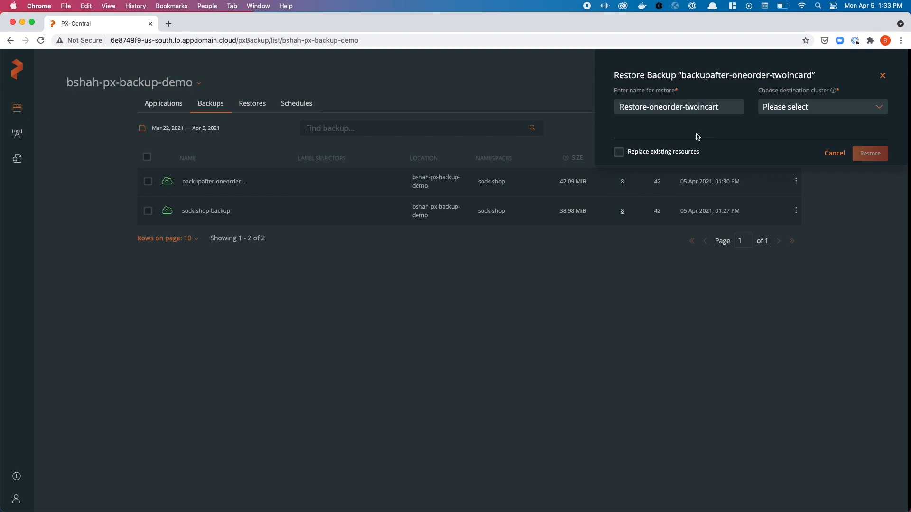
pyautogui.click(669, 152)
pyautogui.click(817, 107)
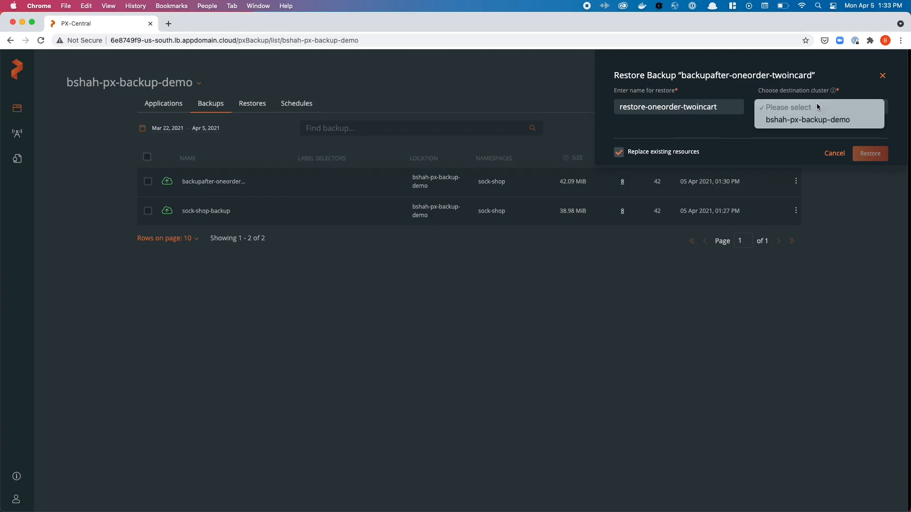
pyautogui.click(817, 120)
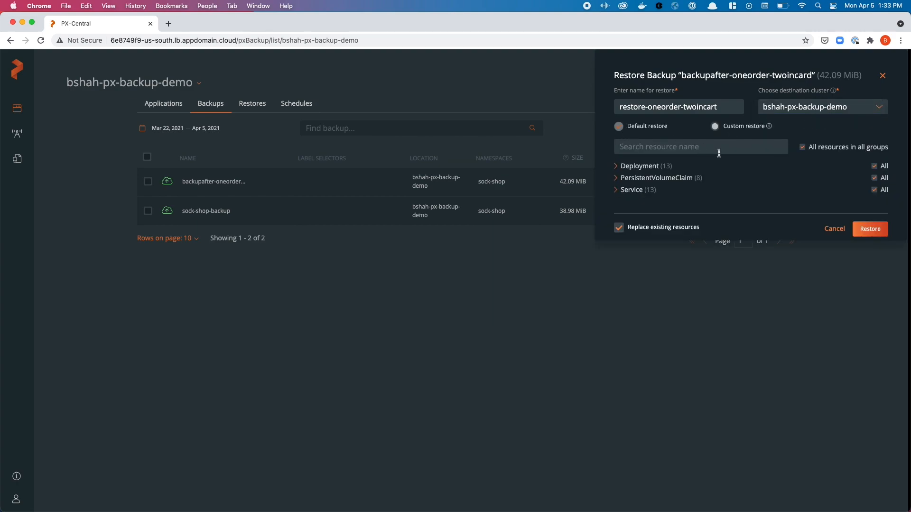
# - Try a selective restore by clearing all resources and picking the carts deployment, and reselect all resources in all groups
pyautogui.click(618, 233)
pyautogui.click(802, 147)
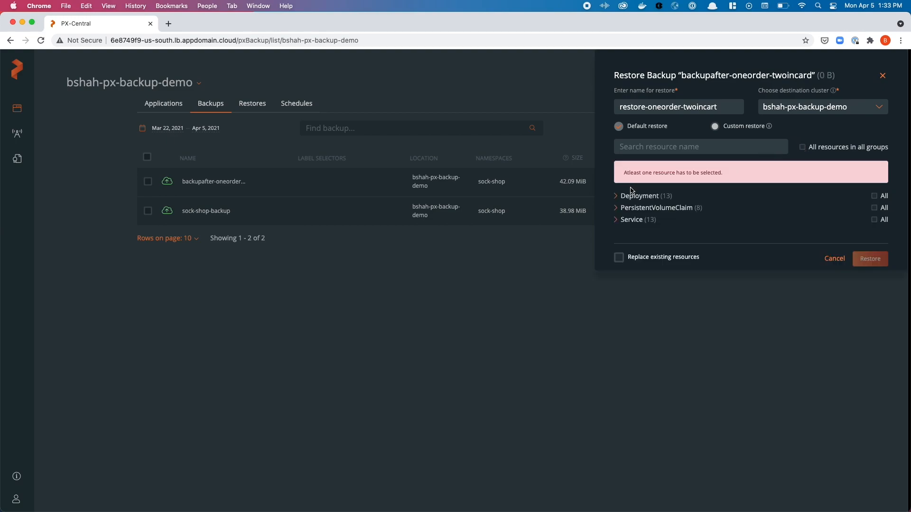
pyautogui.click(616, 196)
pyautogui.click(620, 206)
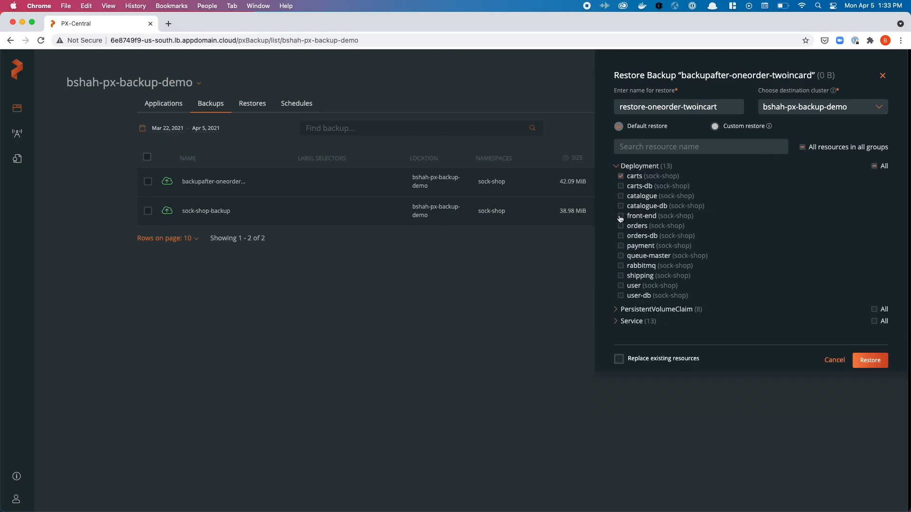
pyautogui.click(621, 207)
pyautogui.click(621, 177)
pyautogui.click(621, 207)
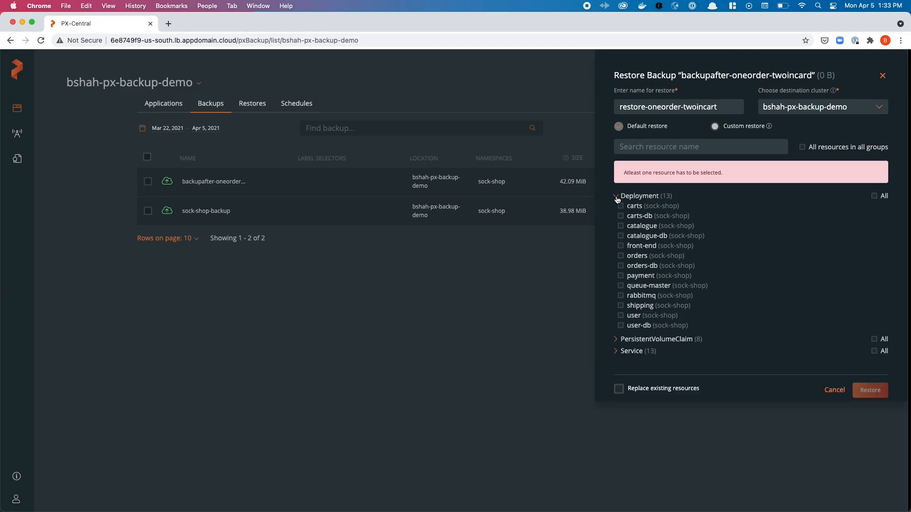
pyautogui.click(617, 195)
pyautogui.click(801, 148)
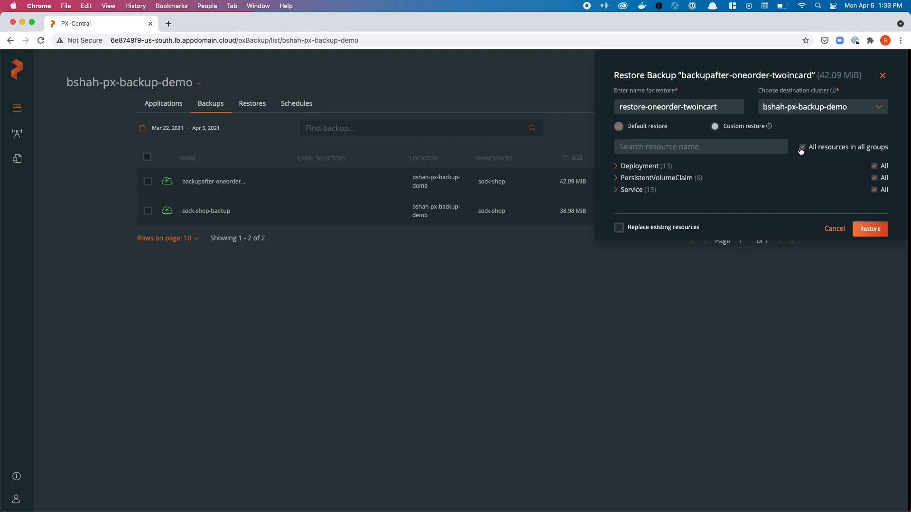
# - Enable replacing existing resources and start the restore
pyautogui.click(618, 229)
pyautogui.click(867, 233)
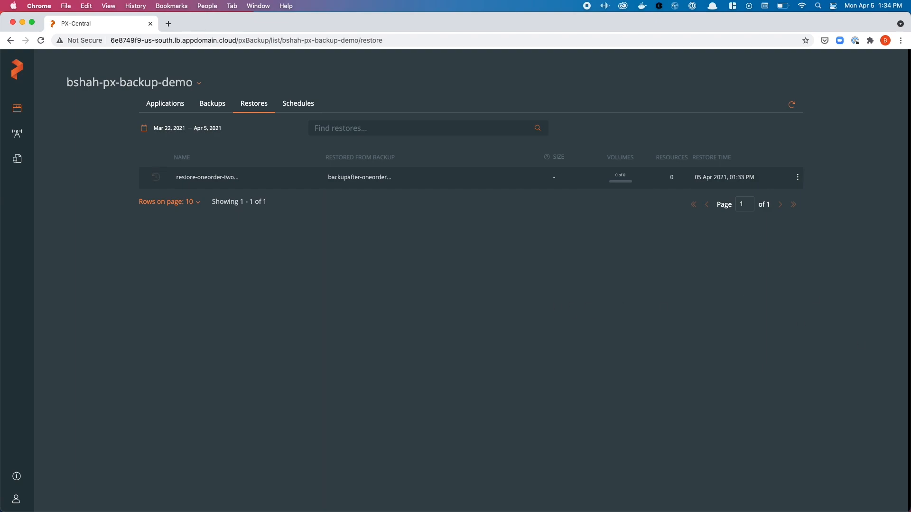
# - Switch to iTerm2 and watch the restored pods with k get pods -n sock-shop -w
pyautogui.moveTo(910, 30); pyautogui.dragTo(634, 124)
pyautogui.hotkey('ctrl', 'alt', 'Return')
pyautogui.write('k g')
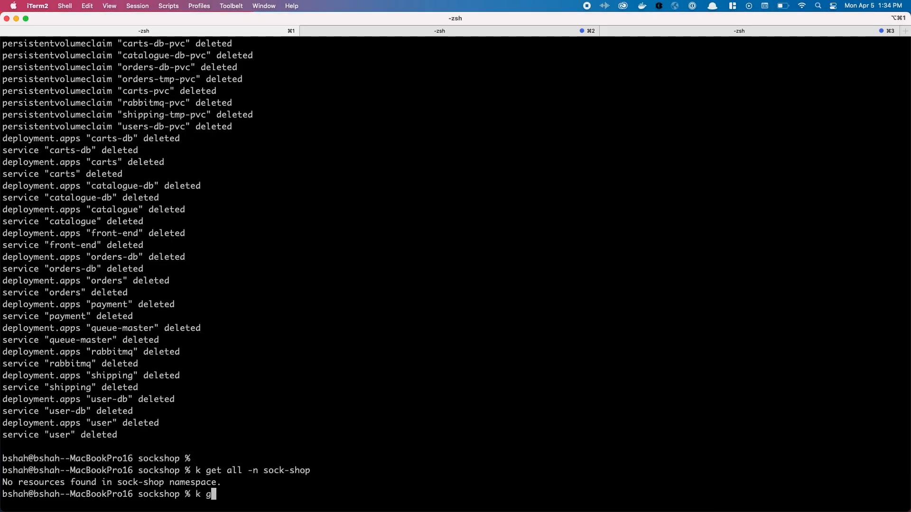
pyautogui.write('et pods -n sock-shop')
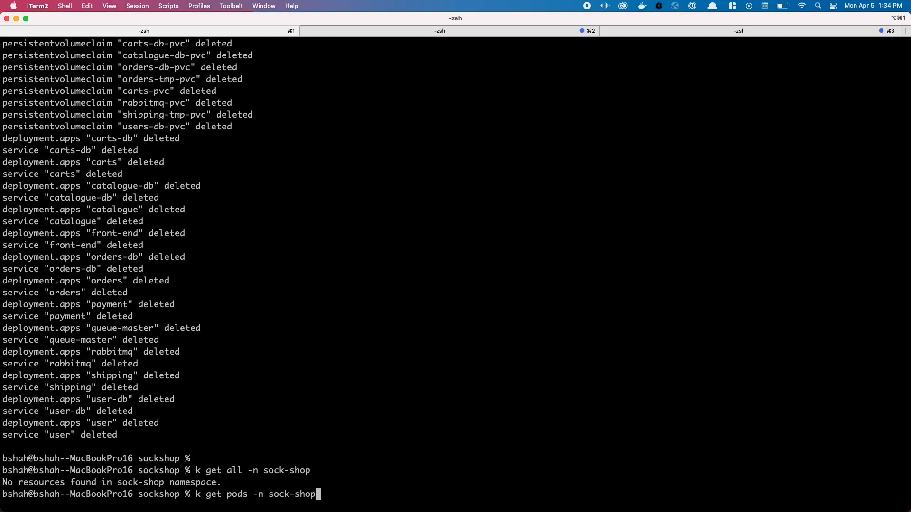
pyautogui.press('Return')
pyautogui.press('Up')
pyautogui.write('-w')
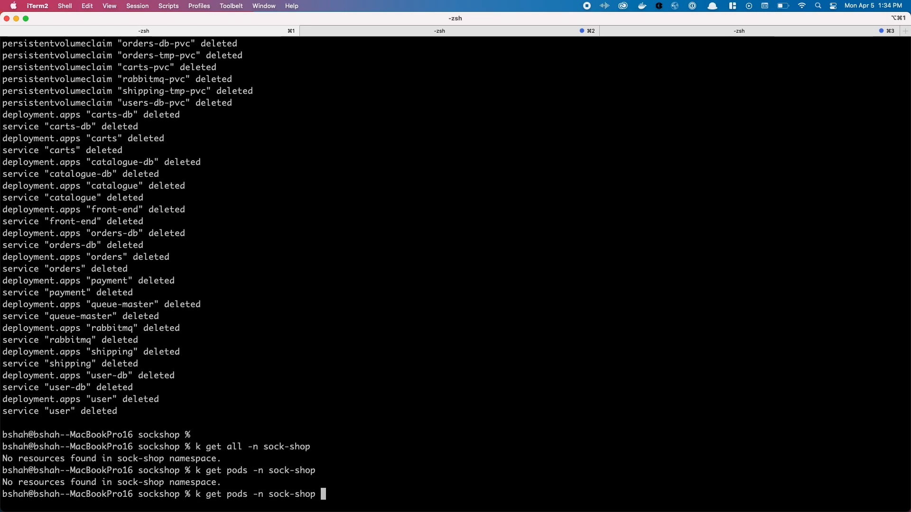
pyautogui.press('Return')
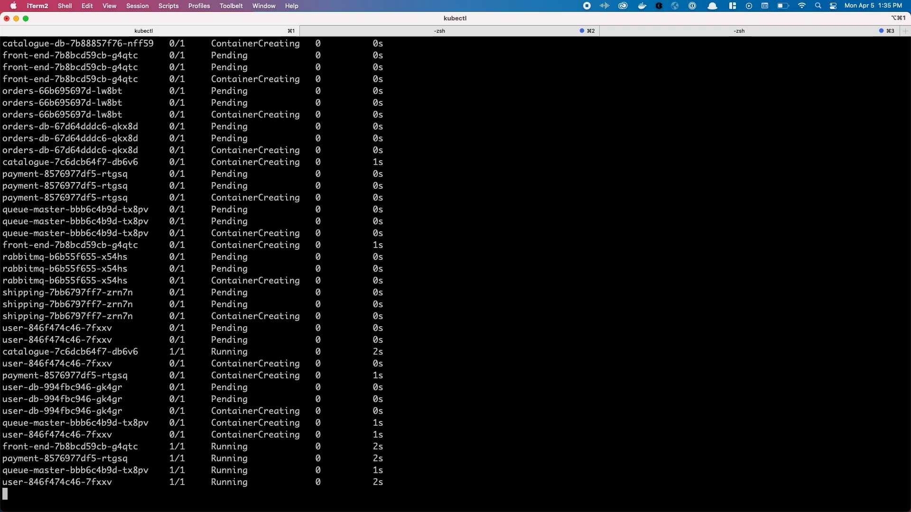
# - Stop watching the pods and list all restored resources with k get all -n sock-shop
pyautogui.hotkey('ctrl', 'c')
pyautogui.write('k g')
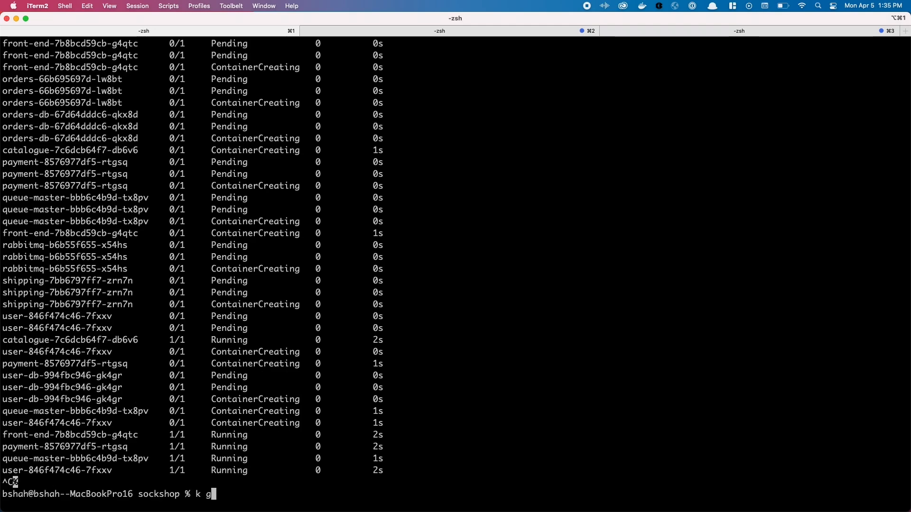
pyautogui.write('et all -n sock-shop')
pyautogui.press('Return')
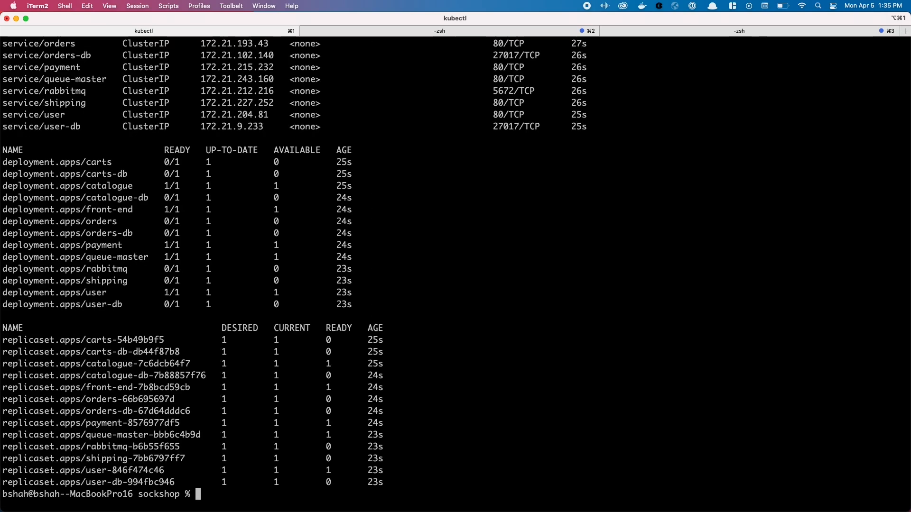
# - Review the restored resources and list the namespace's persistent volume claims with k get pvc -n sock-shop
pyautogui.scroll(1, 345, 416)
pyautogui.scroll(1, 352, 302)
pyautogui.scroll(5, 353, 303)
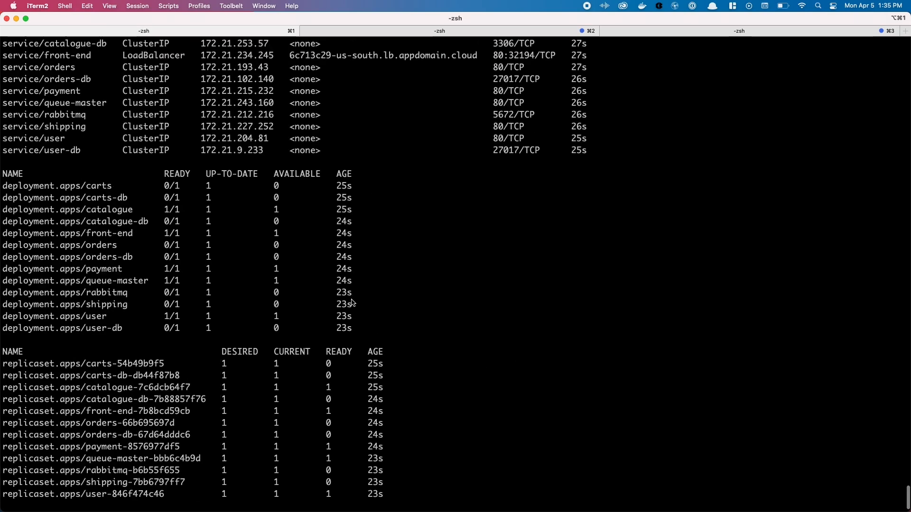
pyautogui.write('k get ')
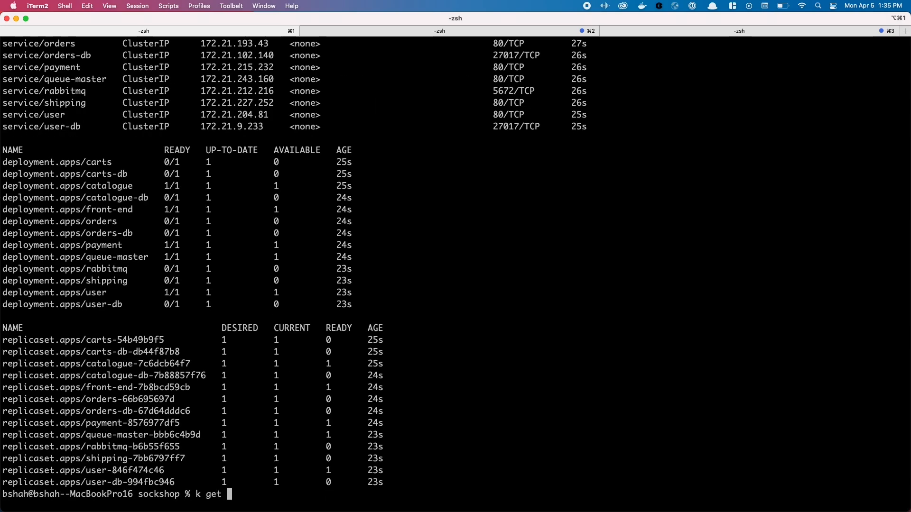
pyautogui.write('pvc -n sock-sh')
pyautogui.write('op')
pyautogui.press('Return')
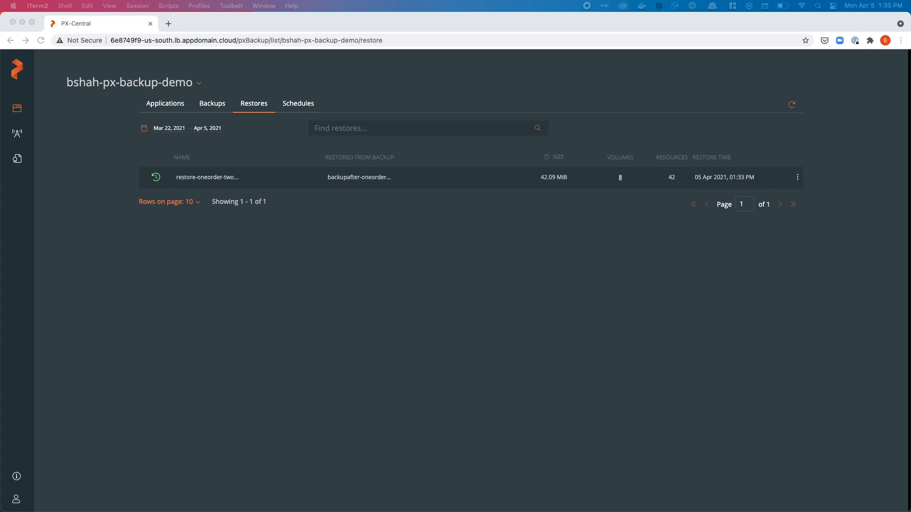
# - Switch to Chrome and open the restored sock shop at 0.0.0.0 in a new tab
pyautogui.click(174, 326)
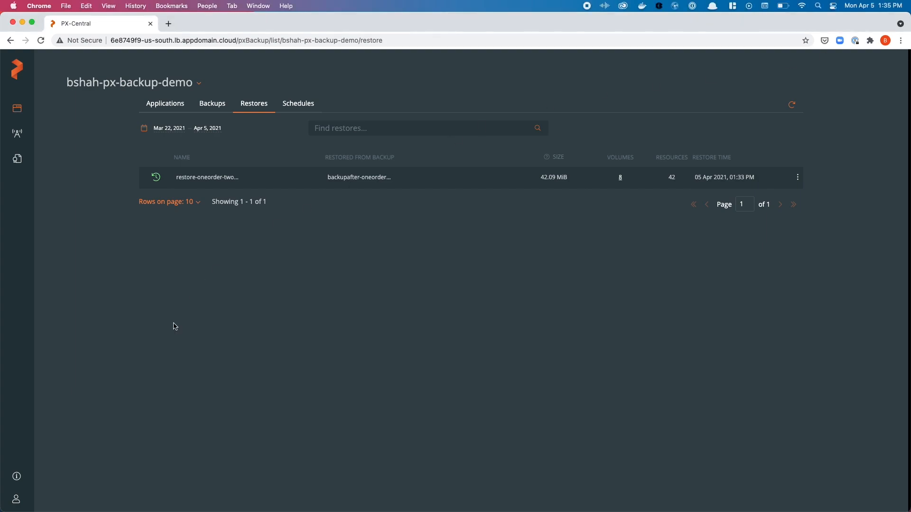
pyautogui.click(169, 23)
pyautogui.write('0.0.0.0')
pyautogui.press('Return')
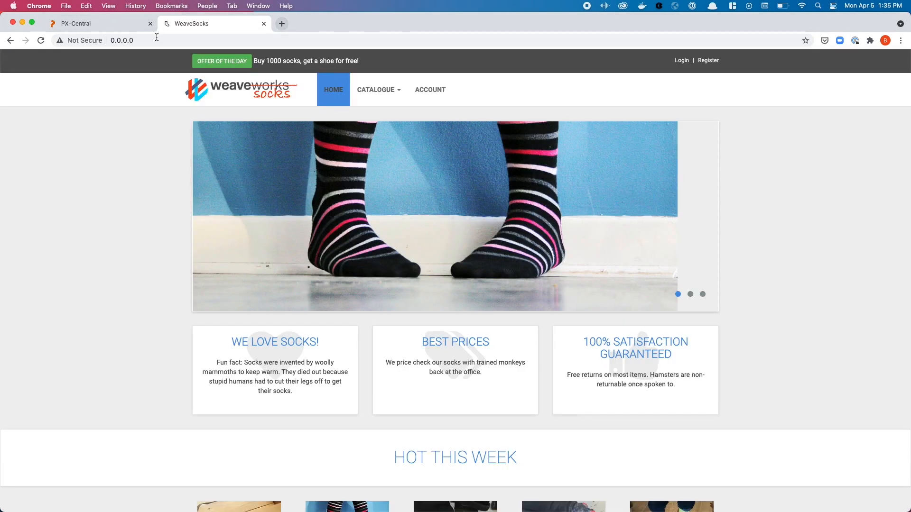
# - Log in to the sock shop with the username user and the account password
pyautogui.click(678, 60)
pyautogui.click(479, 108)
pyautogui.write('a')
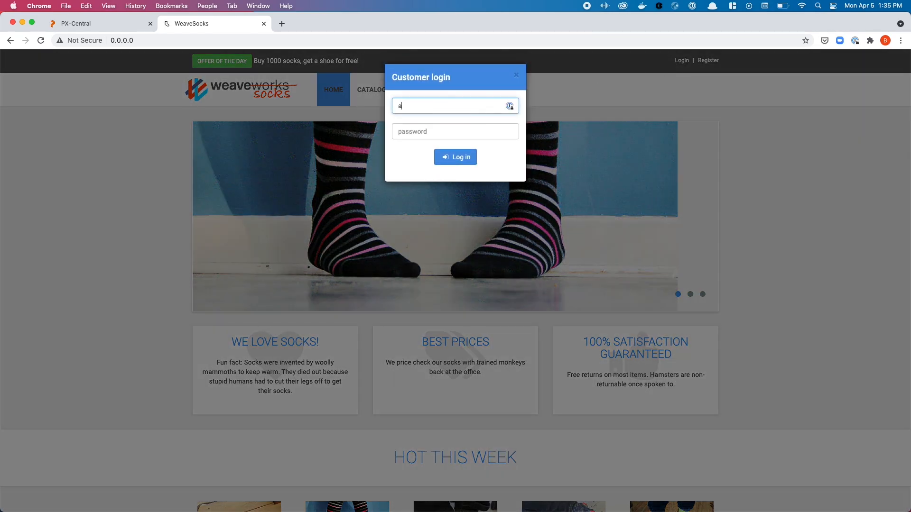
pyautogui.write('ser')
pyautogui.press('Tab')
pyautogui.write('pa')
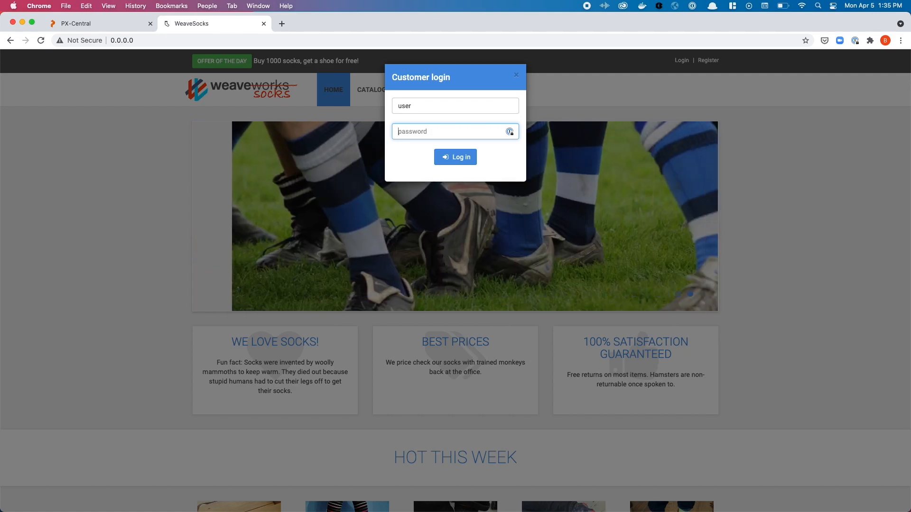
pyautogui.write('ssword')
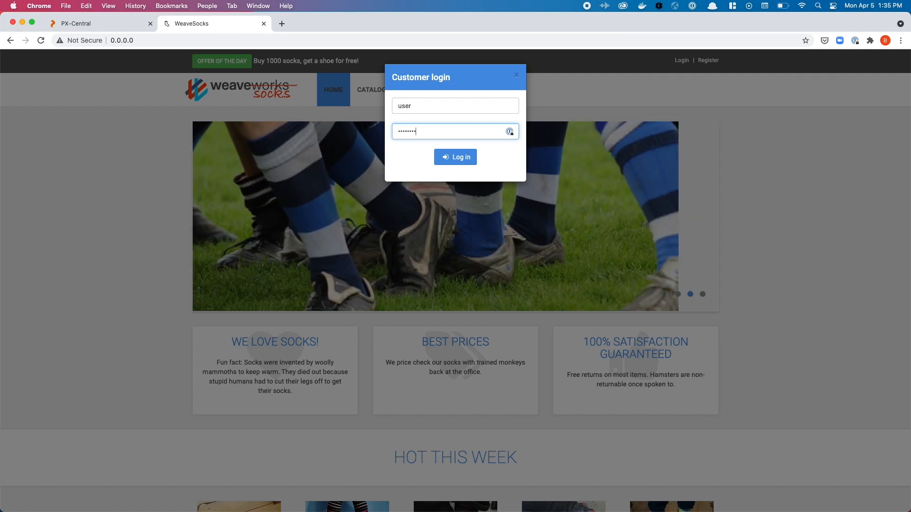
pyautogui.click(455, 157)
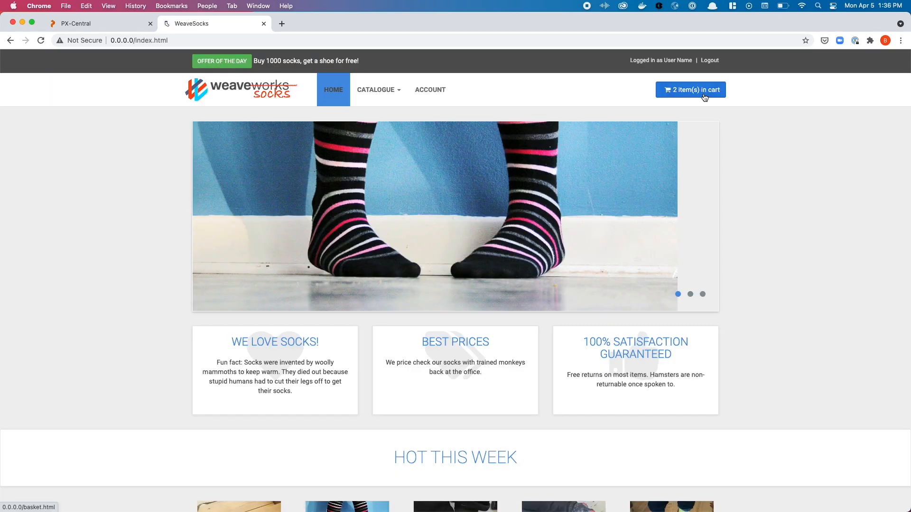
# - Check the restored shopping cart and the account's order list, and return to the shop's home page
pyautogui.click(691, 90)
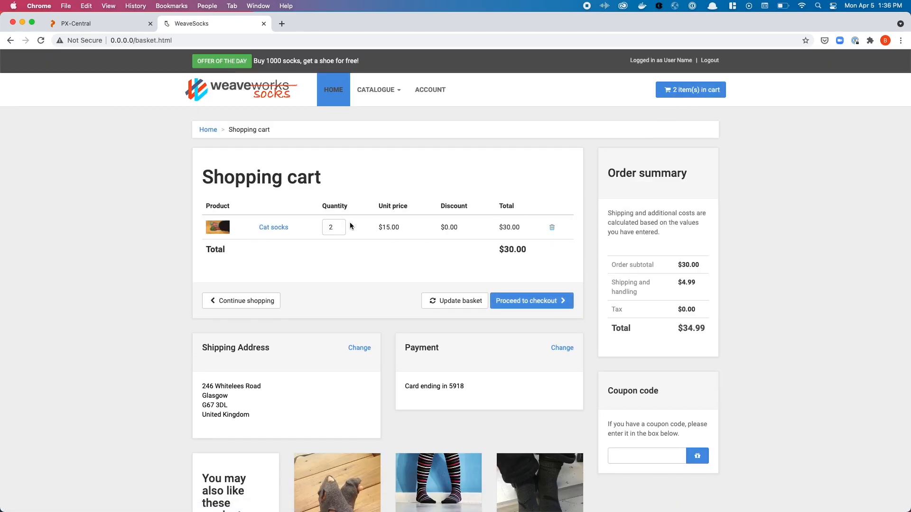
pyautogui.click(432, 99)
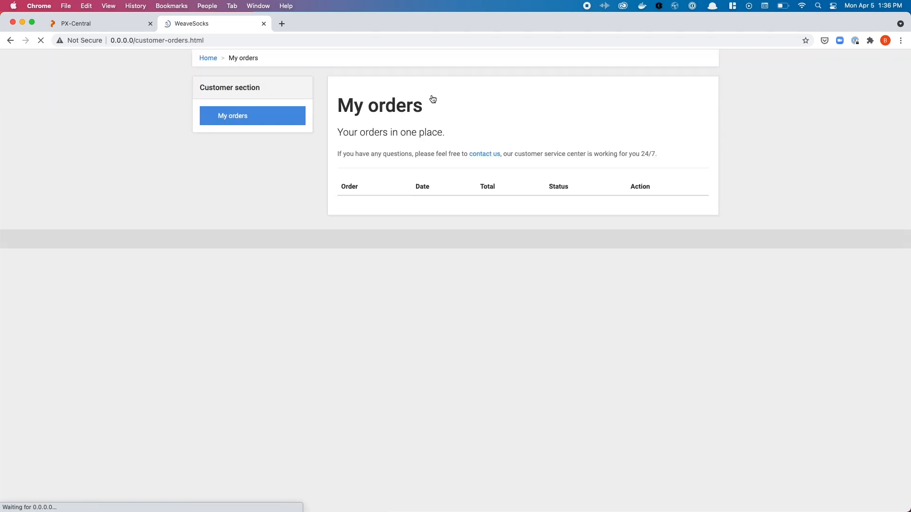
pyautogui.click(246, 197)
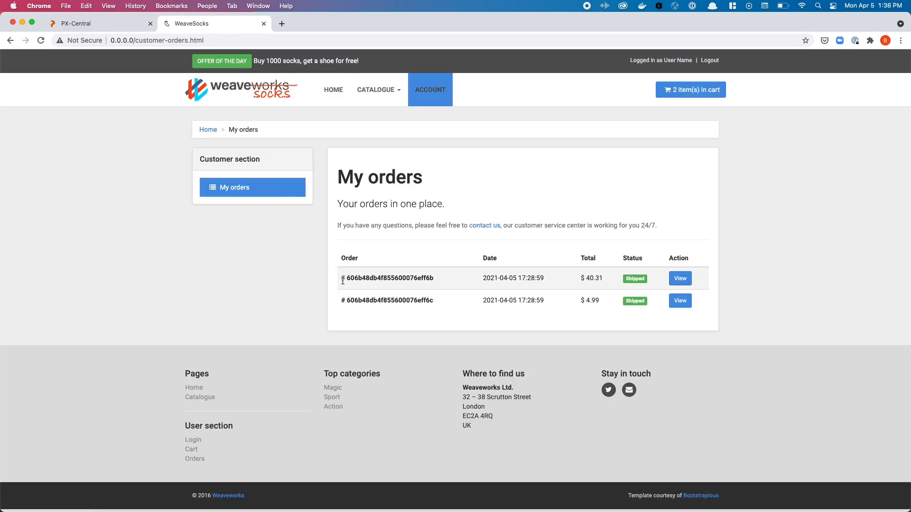
pyautogui.click(329, 87)
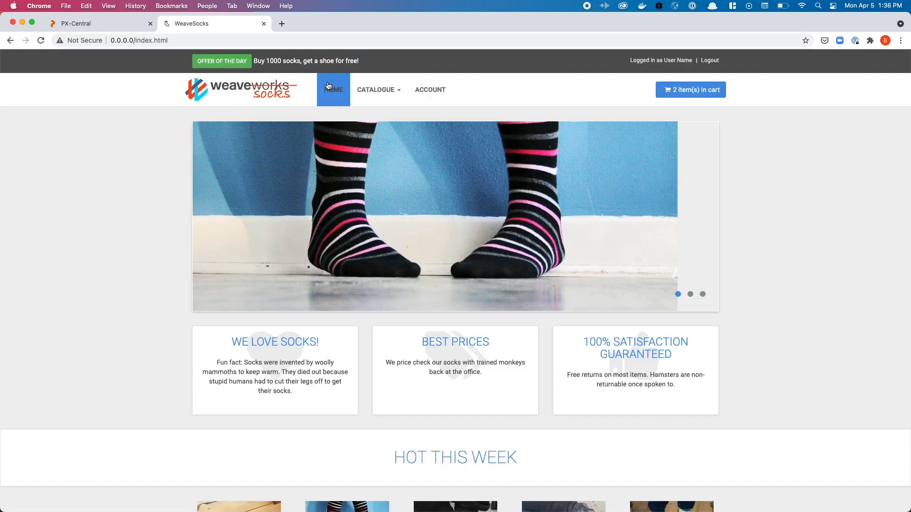